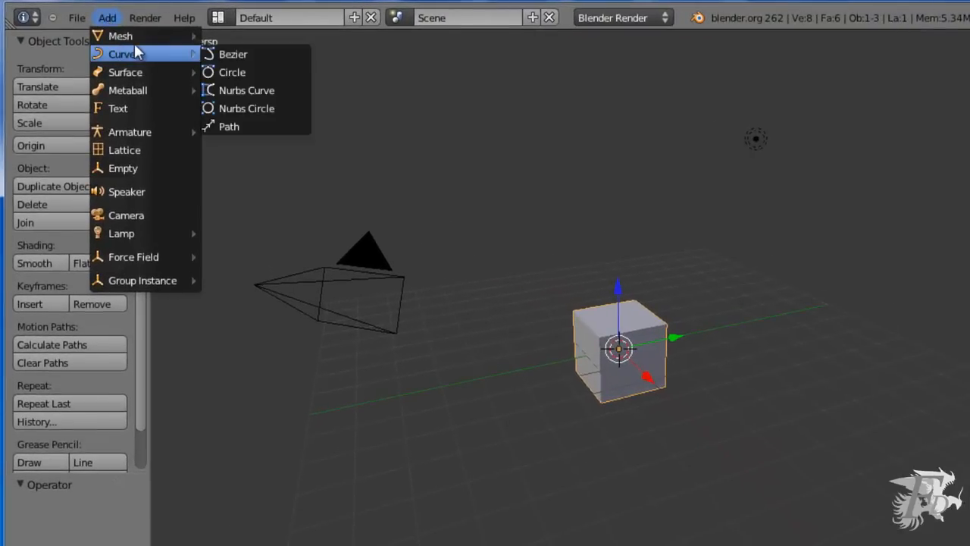
Add a second mesh cube at the origin and move it along the Y axis, clear of the default cube
{"action": "mouse_move", "coordinate": [134, 37]}
{"action": "left_click", "coordinate": [231, 54]}
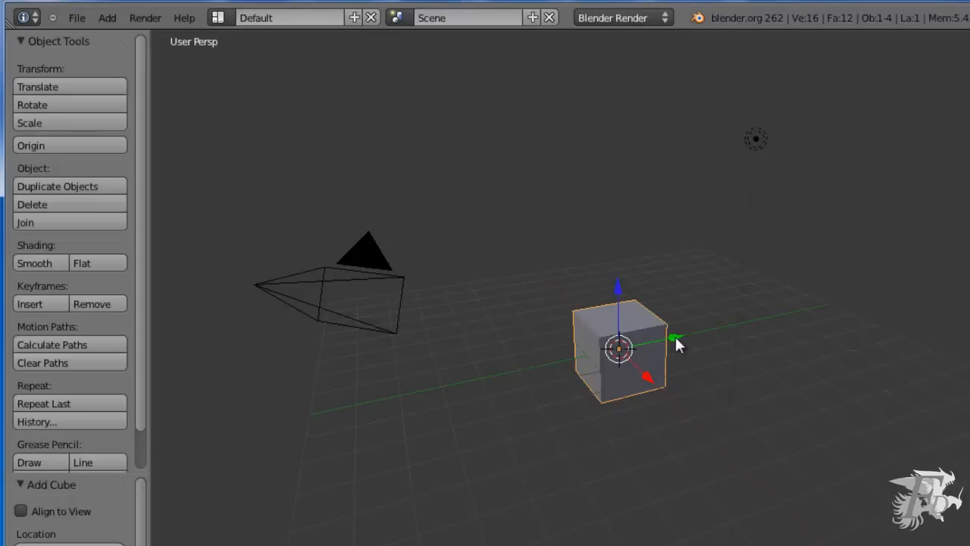
{"action": "key", "text": "shift+d"}
{"action": "key", "text": "y"}
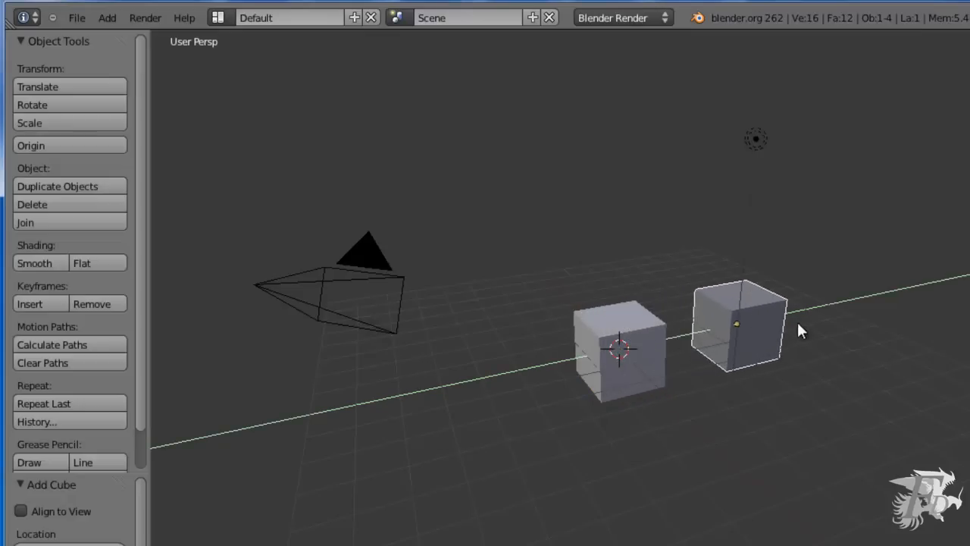
{"action": "left_click", "coordinate": [774, 326]}
Move the second cube farther away along the Y axis, to about Y 4.44
{"action": "scroll", "coordinate": [729, 422], "scroll_direction": "up", "scroll_amount": 6}
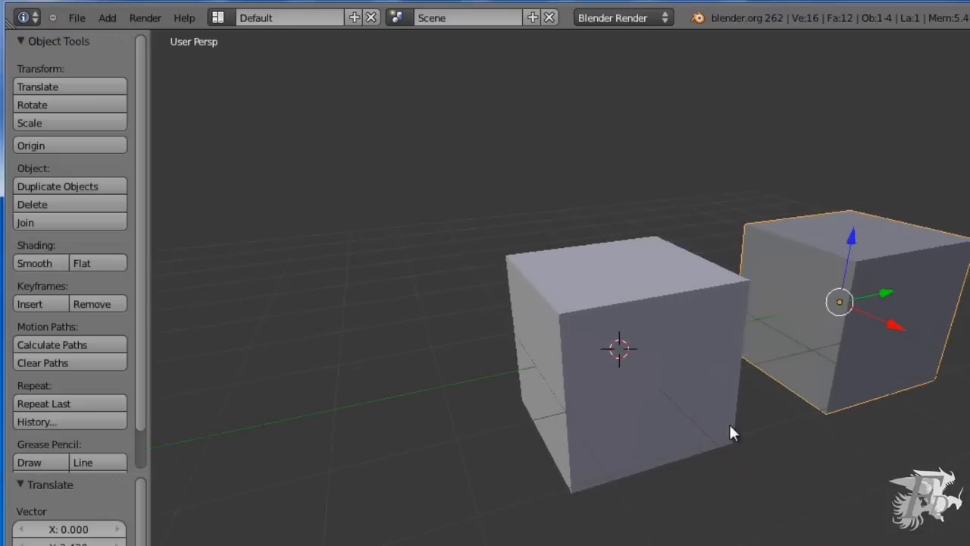
{"action": "scroll", "coordinate": [729, 422], "scroll_direction": "down", "scroll_amount": 2}
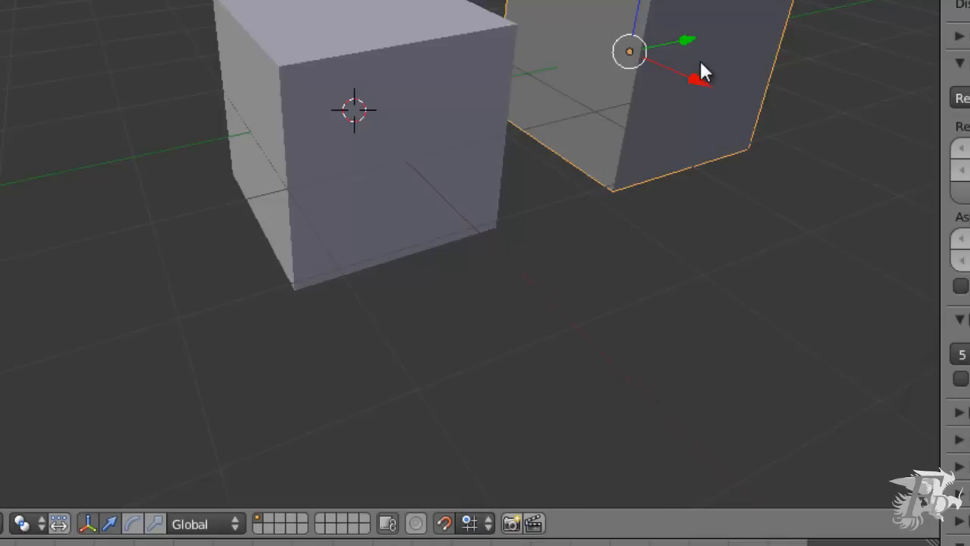
{"action": "left_click_drag", "start_coordinate": [685, 48], "coordinate": [786, 40]}
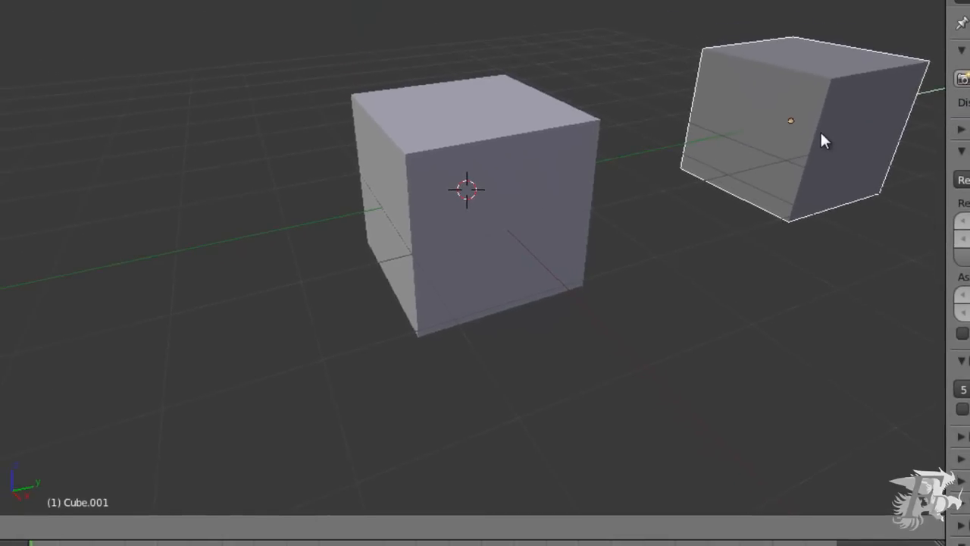
{"action": "left_click_drag", "start_coordinate": [820, 131], "coordinate": [768, 143]}
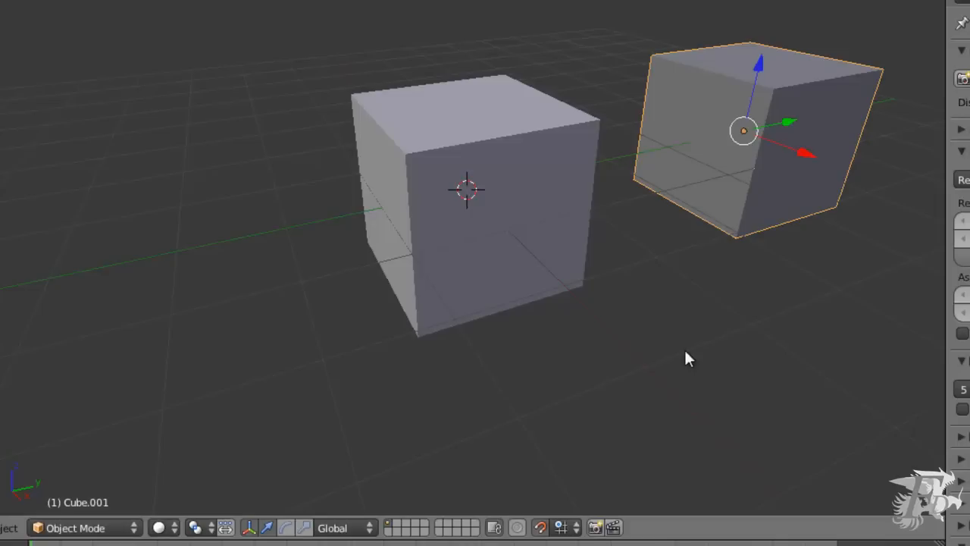
Set the snap element to Vertex and place the 3D cursor at the second cube's nearest bottom corner
{"action": "left_click", "coordinate": [569, 527]}
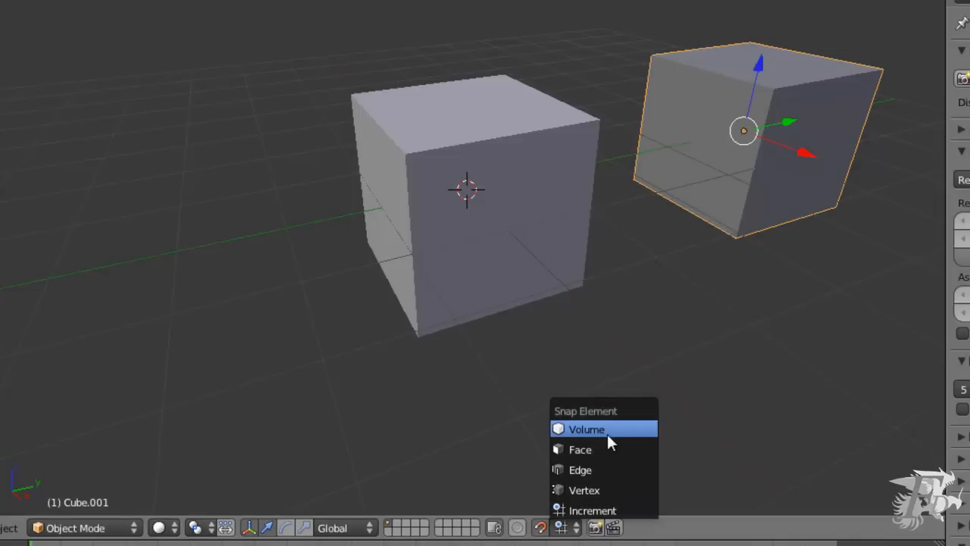
{"action": "left_click", "coordinate": [600, 489]}
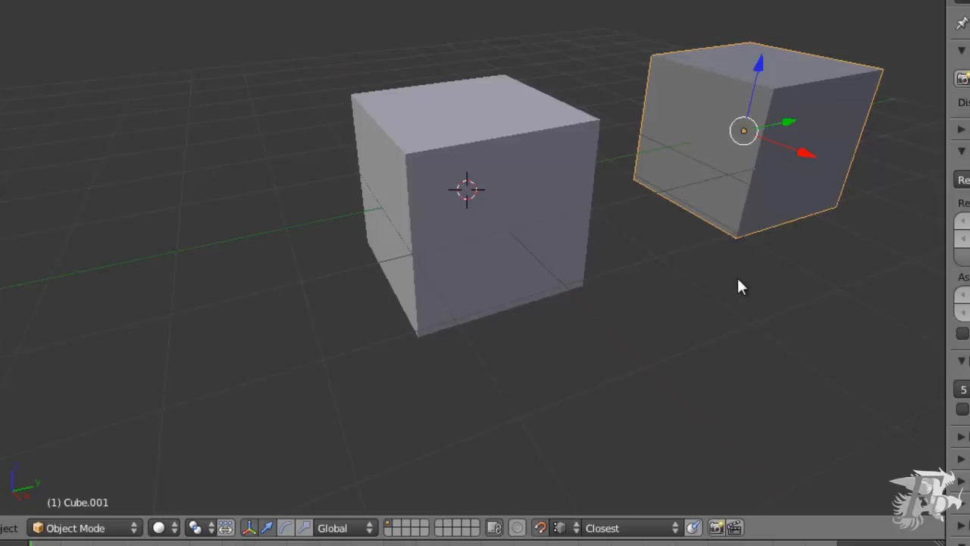
{"action": "left_click", "coordinate": [735, 237]}
{"action": "key", "text": "ctrl+z"}
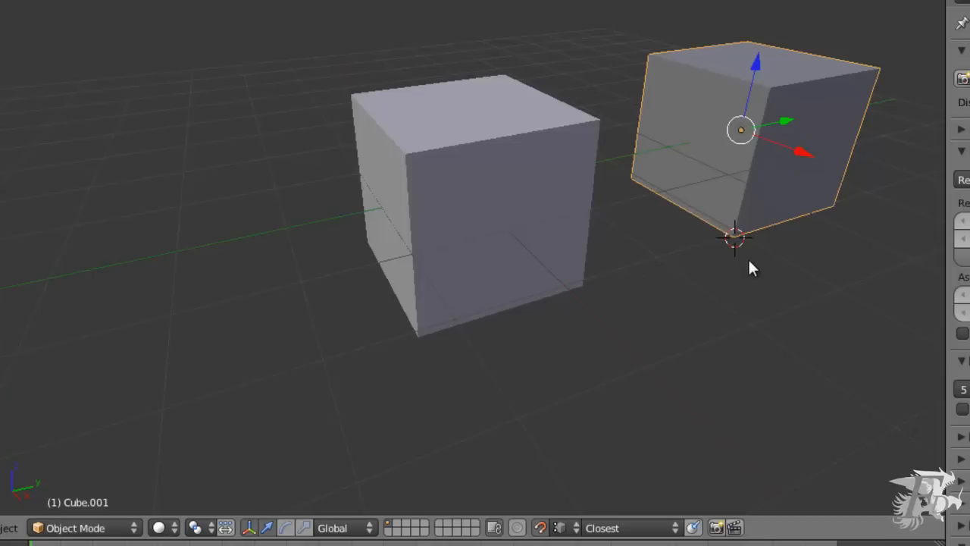
Snap the second cube's bottom corner onto the first cube's adjacent bottom corner, and undo the move
{"action": "key", "text": "g"}
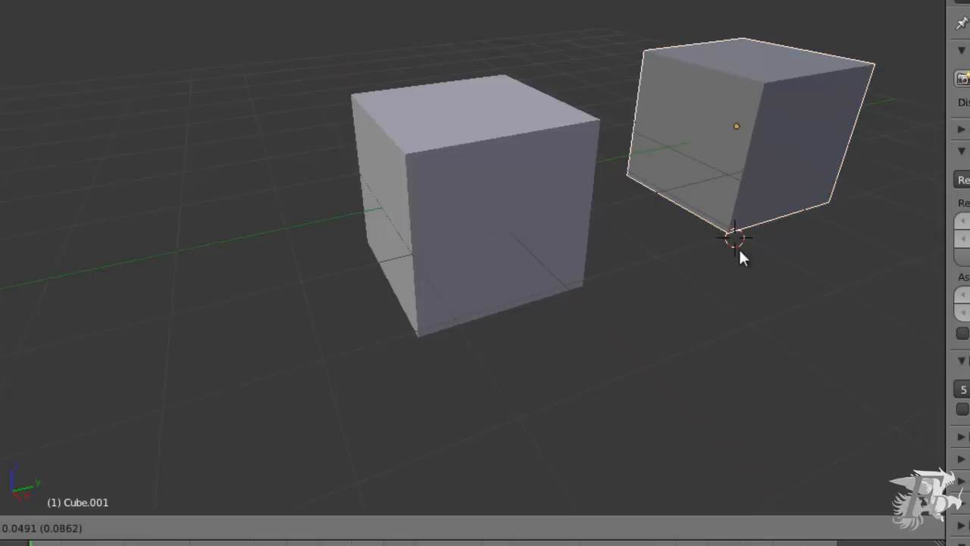
{"action": "left_click", "coordinate": [583, 288]}
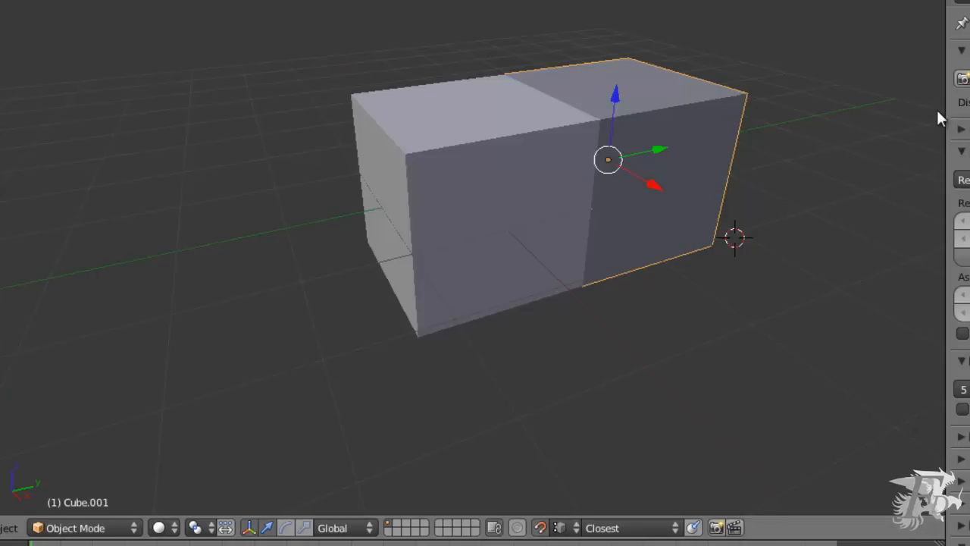
{"action": "key", "text": "ctrl+z"}
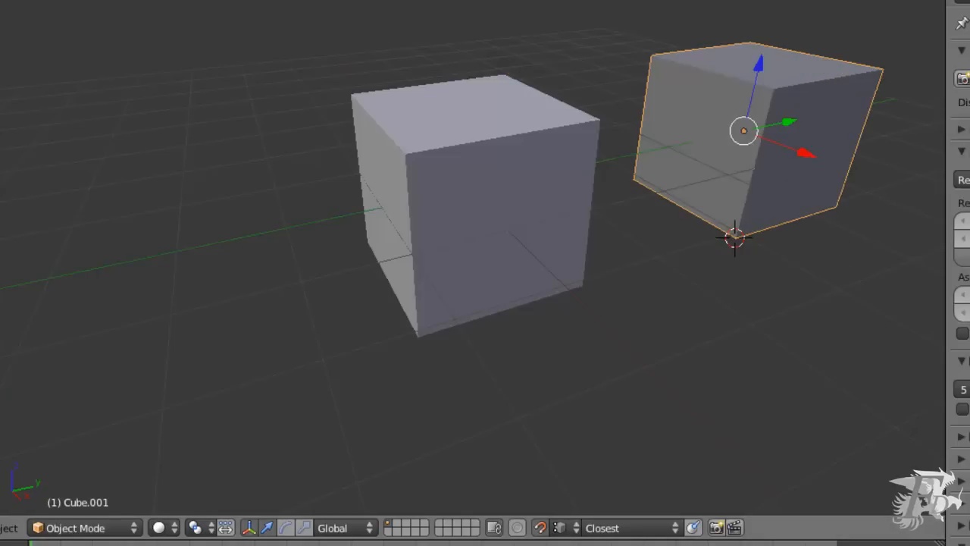
Set the second cube's Y location to 2 in its transform properties, and undo the change
{"action": "key", "text": "n"}
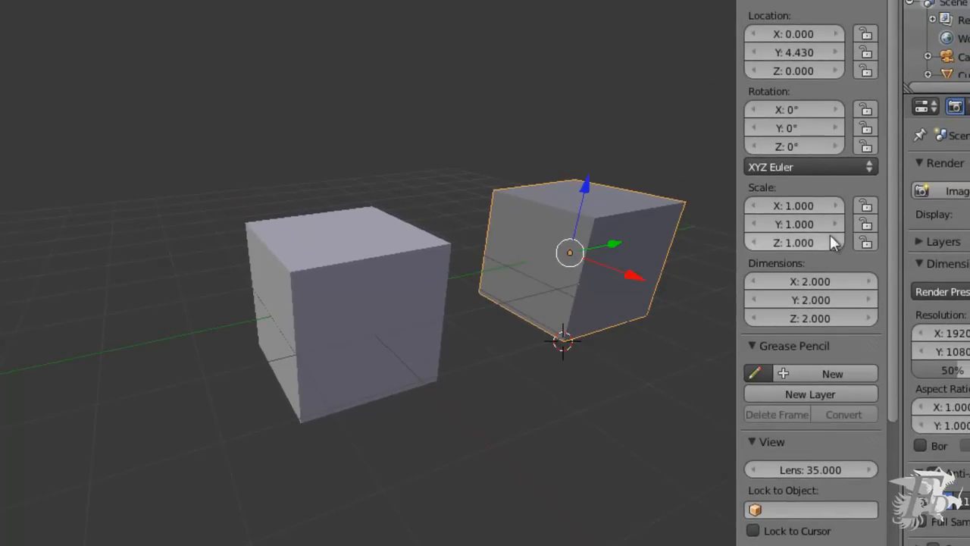
{"action": "left_click", "coordinate": [812, 52]}
{"action": "type", "text": "2"}
{"action": "key", "text": "Return"}
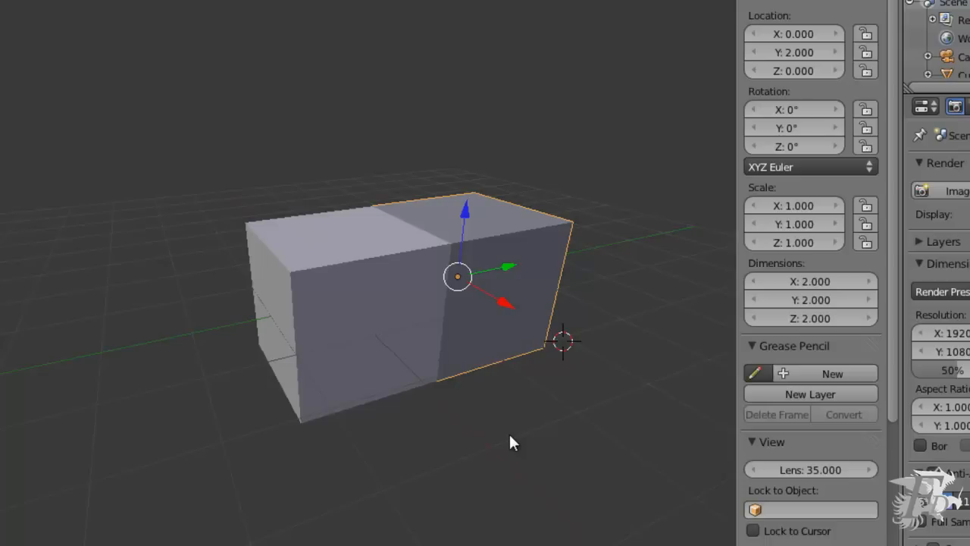
{"action": "key", "text": "ctrl+z"}
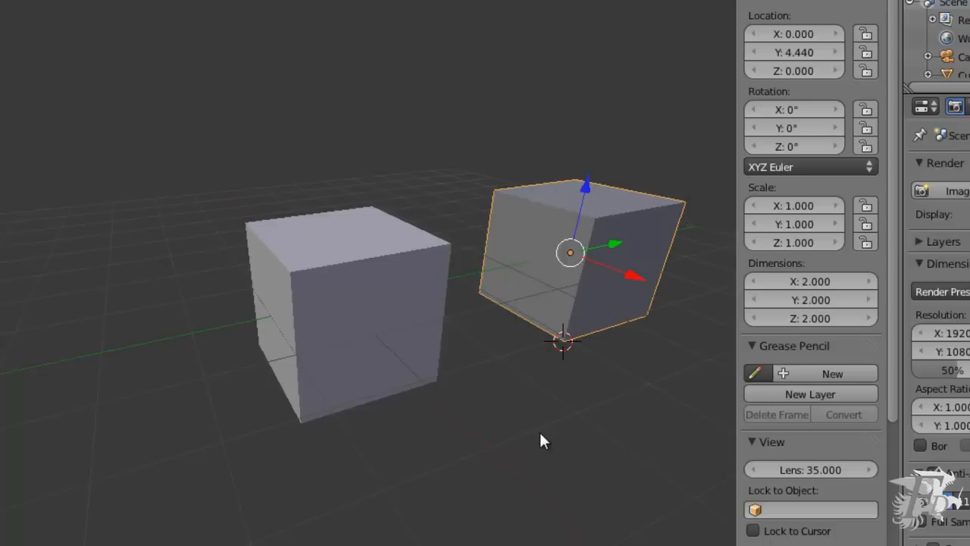
Move the second cube freely by a small amount, to about Y 4.34 and Z 0.13
{"action": "key", "text": "g"}
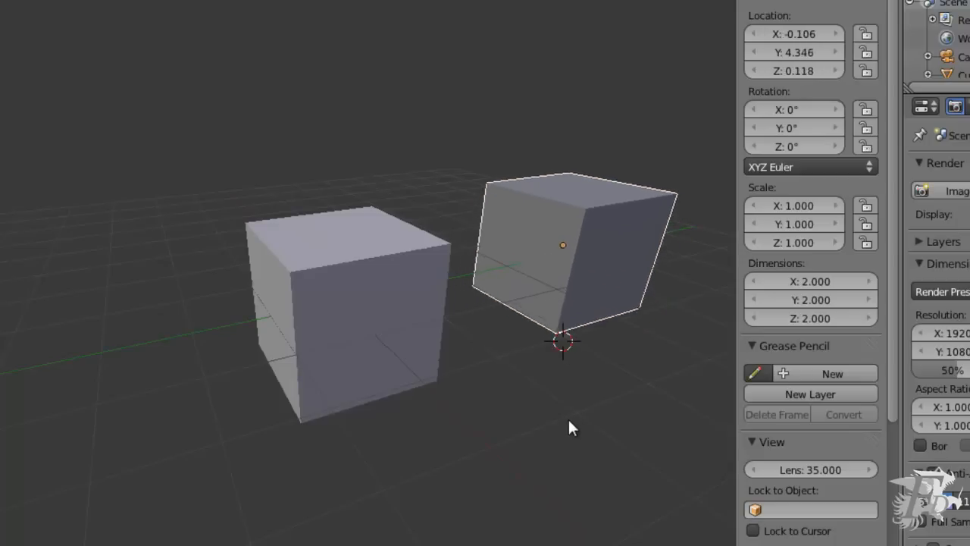
{"action": "left_click", "coordinate": [568, 422]}
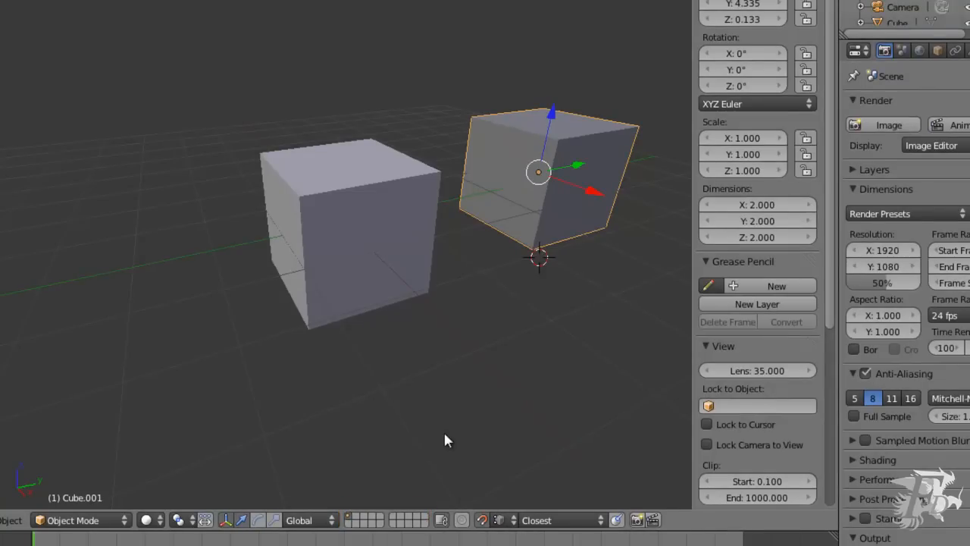
Display only the second layer of the scene, and return to the first layer
{"action": "scroll", "coordinate": [443, 429], "scroll_direction": "down", "scroll_amount": 5}
{"action": "scroll", "coordinate": [444, 435], "scroll_direction": "up", "scroll_amount": 3}
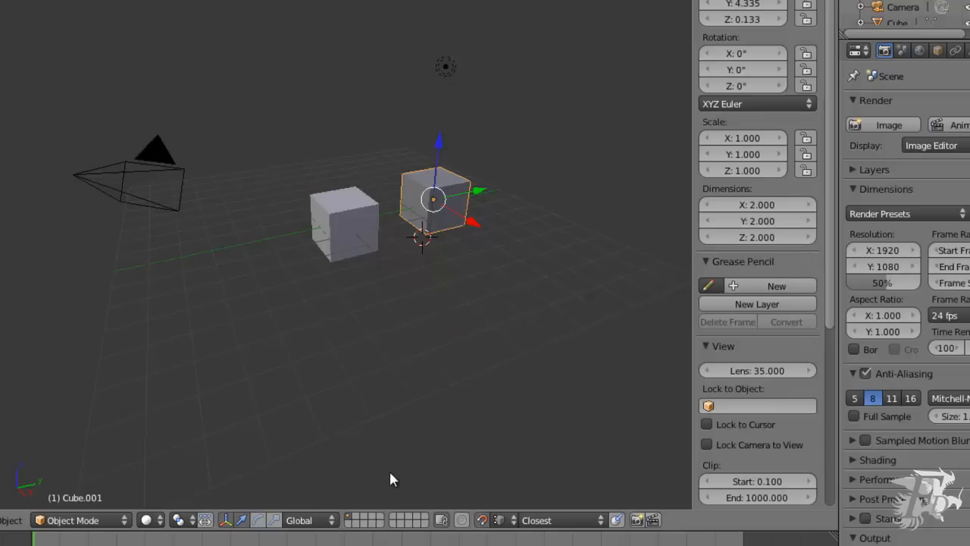
{"action": "left_click", "coordinate": [358, 516]}
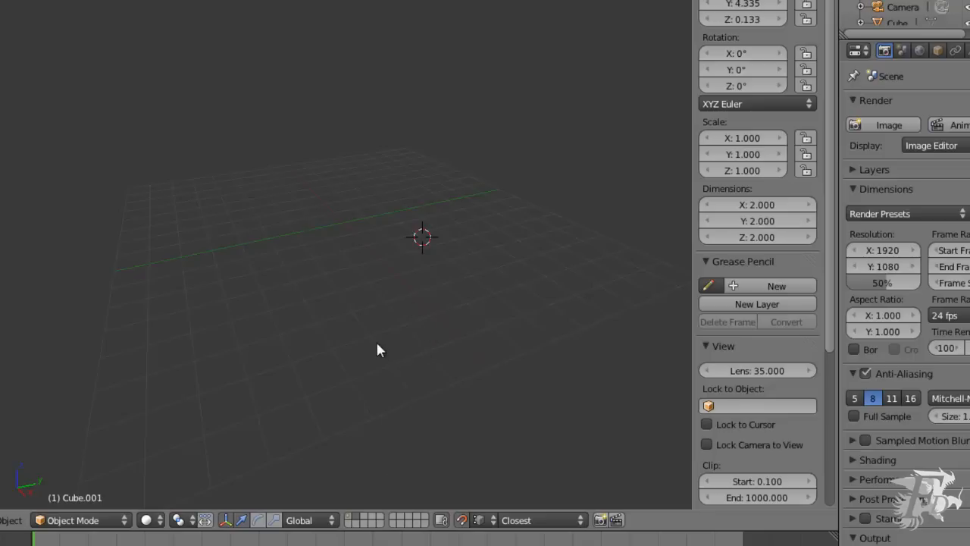
{"action": "key", "text": "1"}
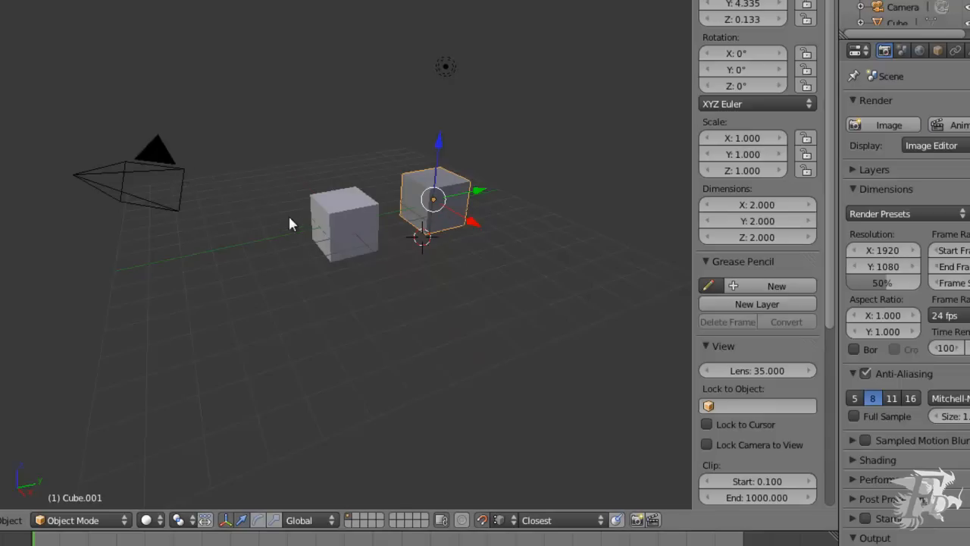
Move the selected second cube to layer 2
{"action": "left_click", "coordinate": [11, 520]}
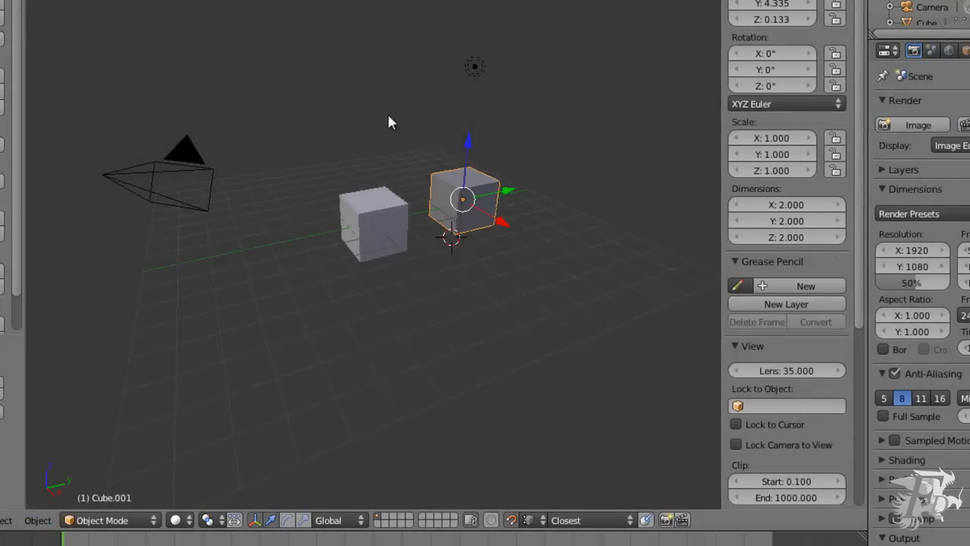
{"action": "key", "text": "m"}
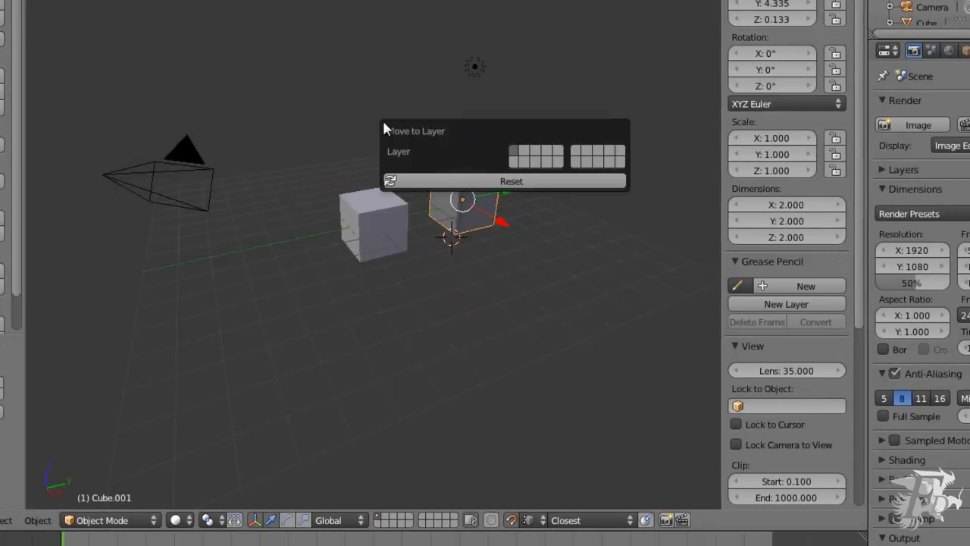
{"action": "left_click", "coordinate": [525, 154]}
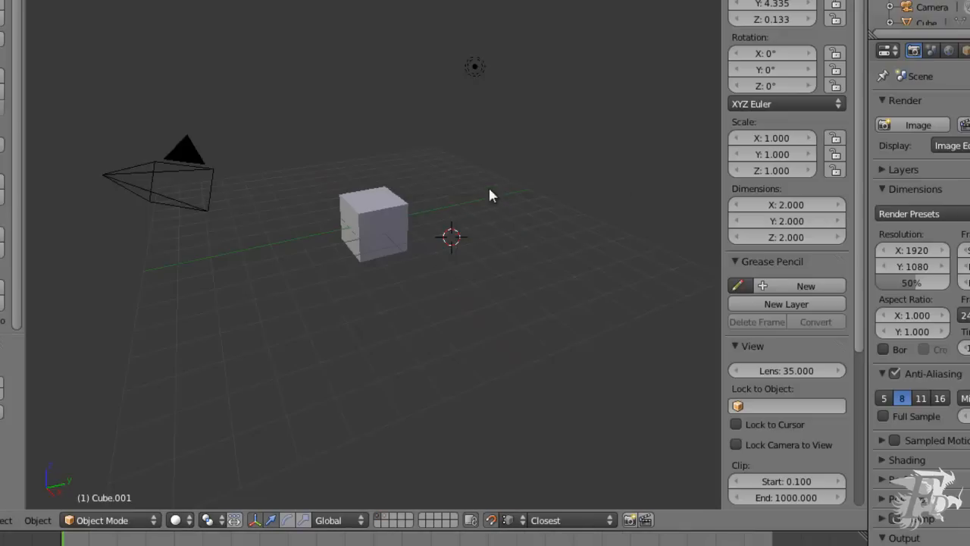
Display layer 2 on its own, and add layer 1 so both layers are shown together
{"action": "left_click", "coordinate": [388, 518]}
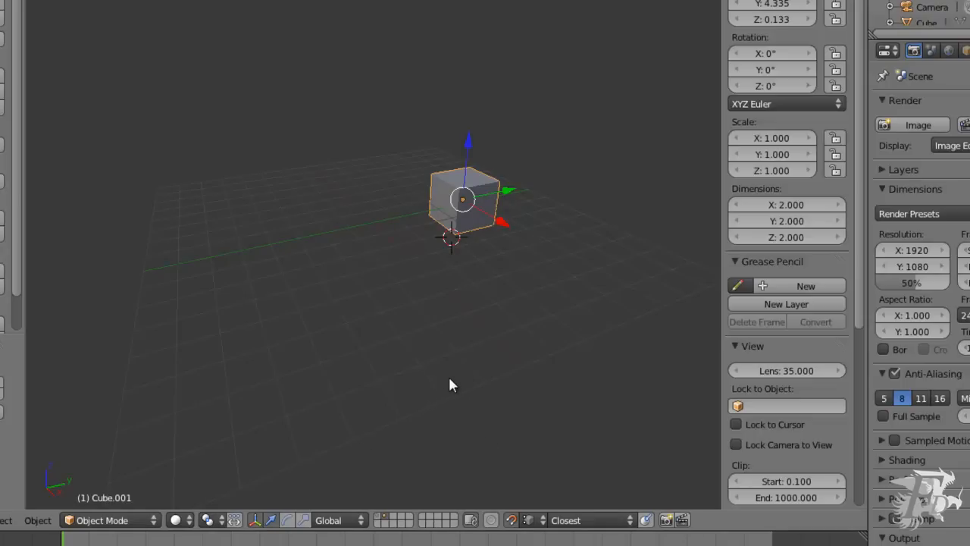
{"action": "left_click", "coordinate": [383, 518], "text": "shift"}
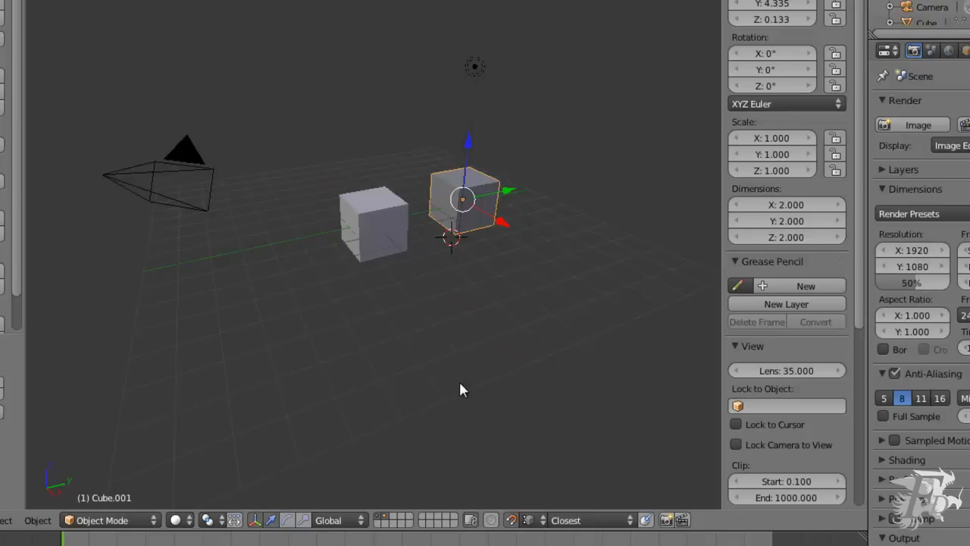
Rename the default file's scene as "miescena"
{"action": "left_click", "coordinate": [2, 2]}
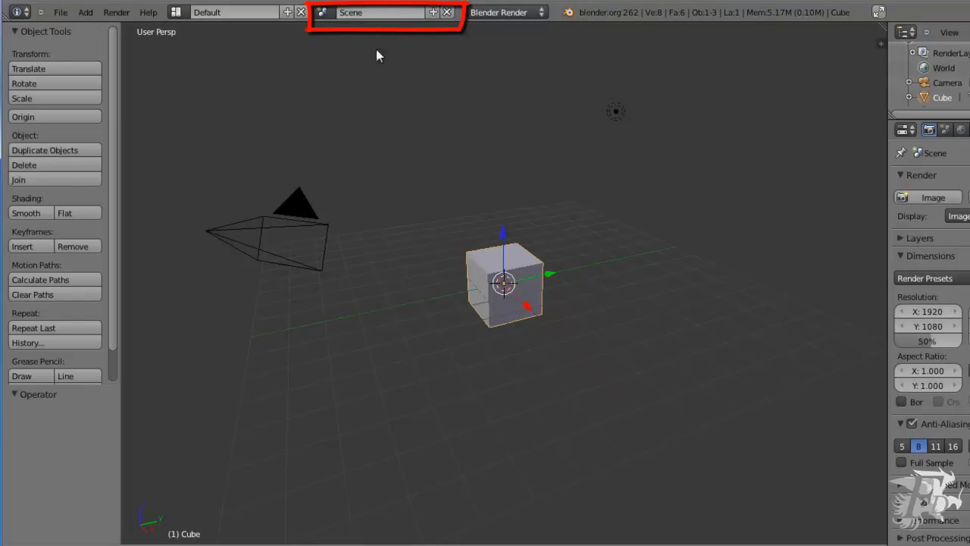
{"action": "left_click", "coordinate": [365, 15]}
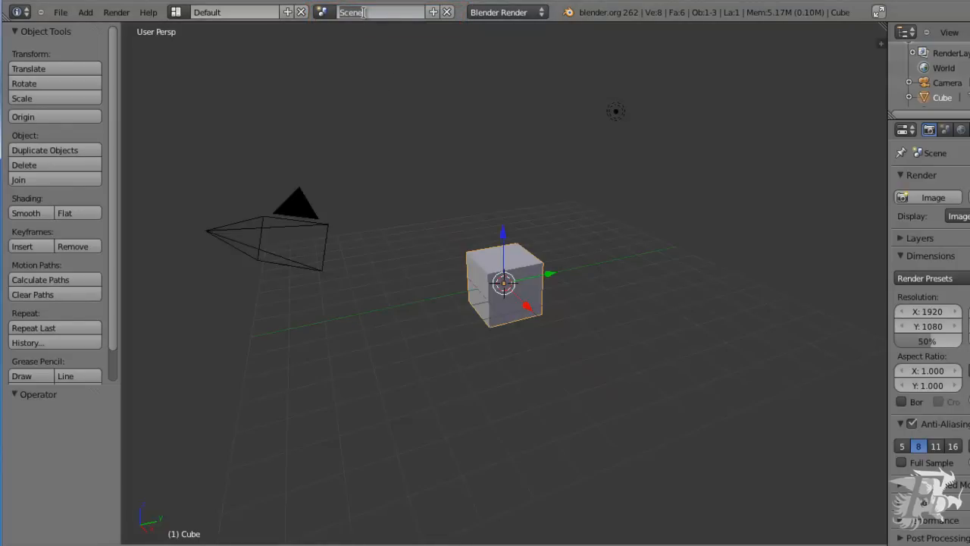
{"action": "type", "text": "miescena"}
{"action": "key", "text": "Return"}
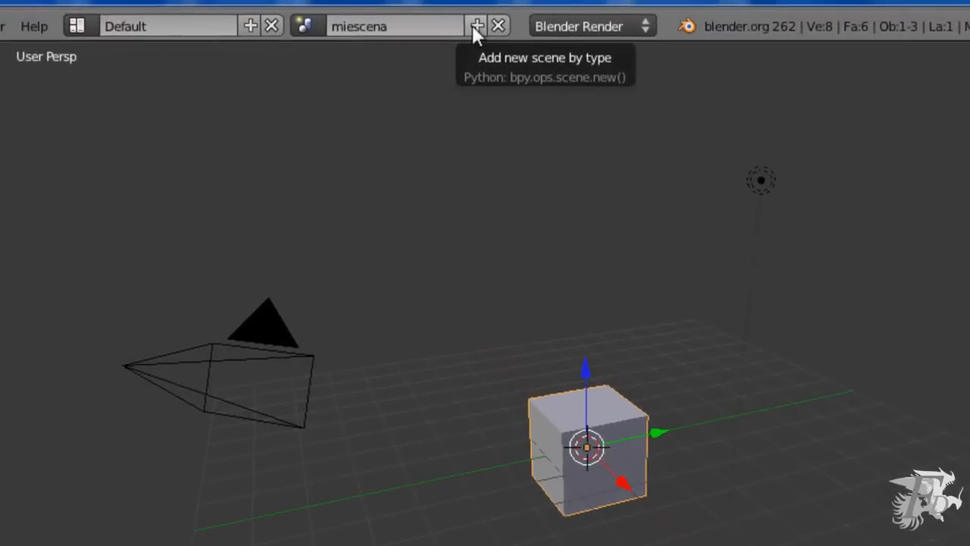
Create a new empty scene and name it "escena vacia"
{"action": "left_click", "coordinate": [476, 27]}
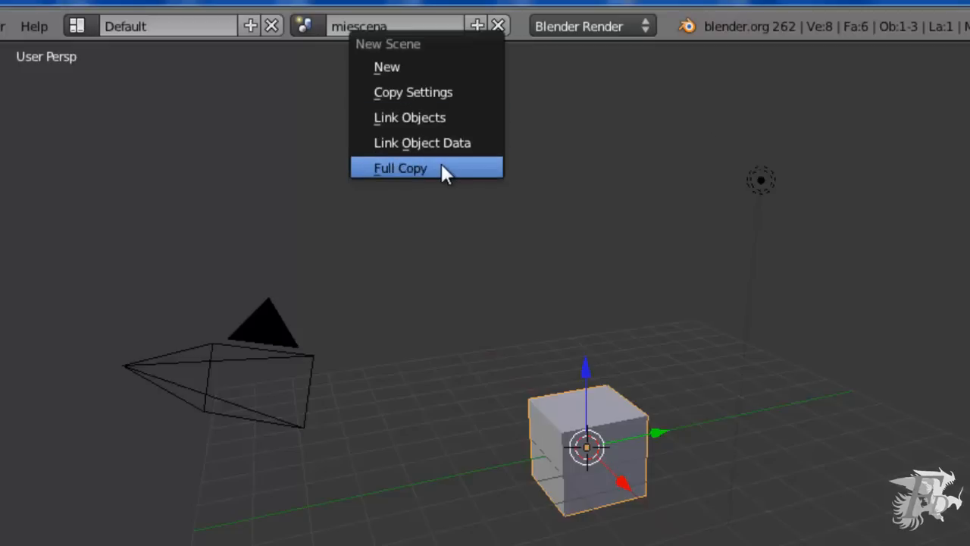
{"action": "left_click", "coordinate": [405, 67]}
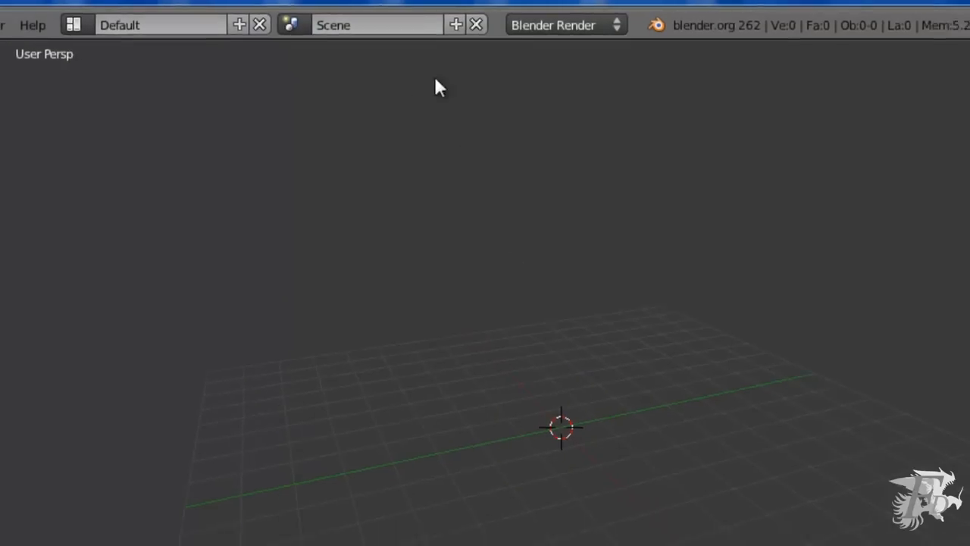
{"action": "left_click", "coordinate": [384, 26]}
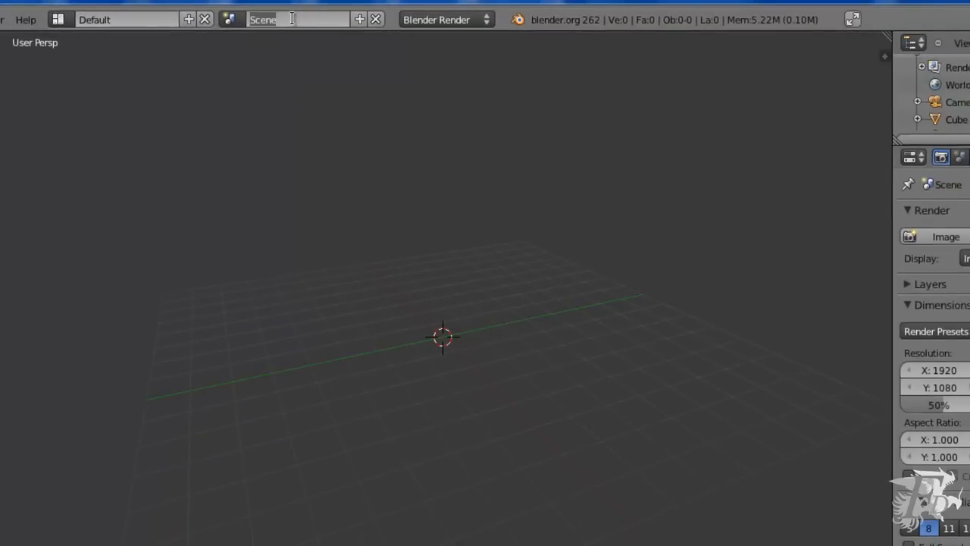
{"action": "type", "text": "escena vacia"}
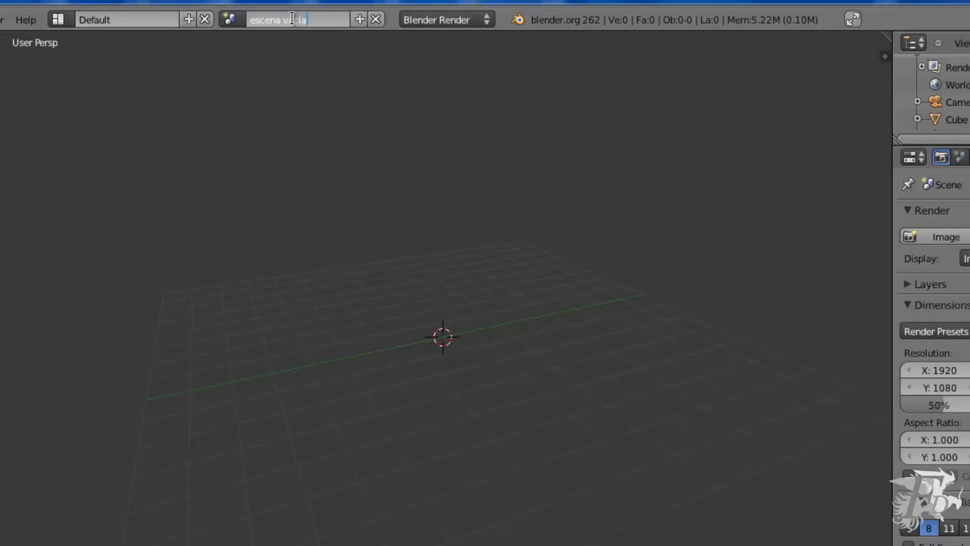
{"action": "key", "text": "Return"}
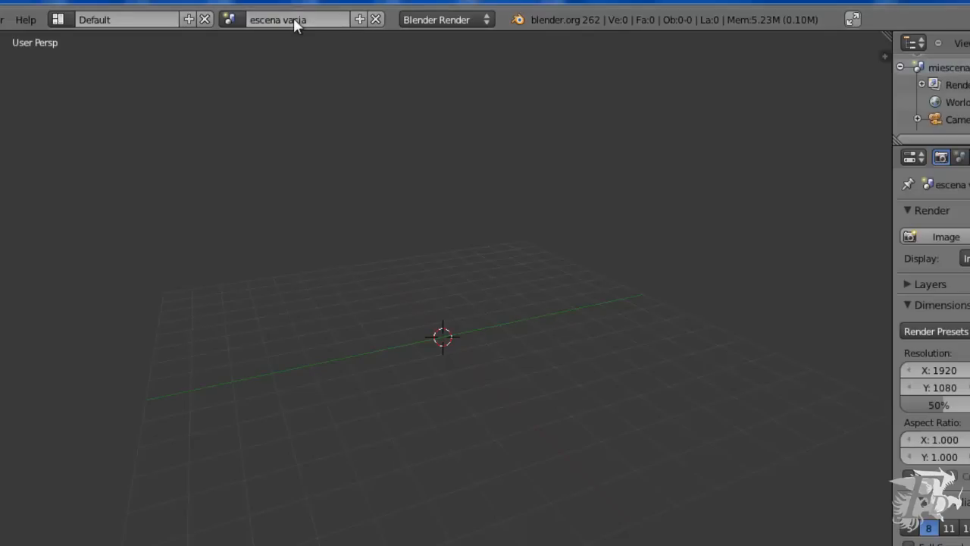
Switch back to the "miescena" scene
{"action": "left_click", "coordinate": [229, 18]}
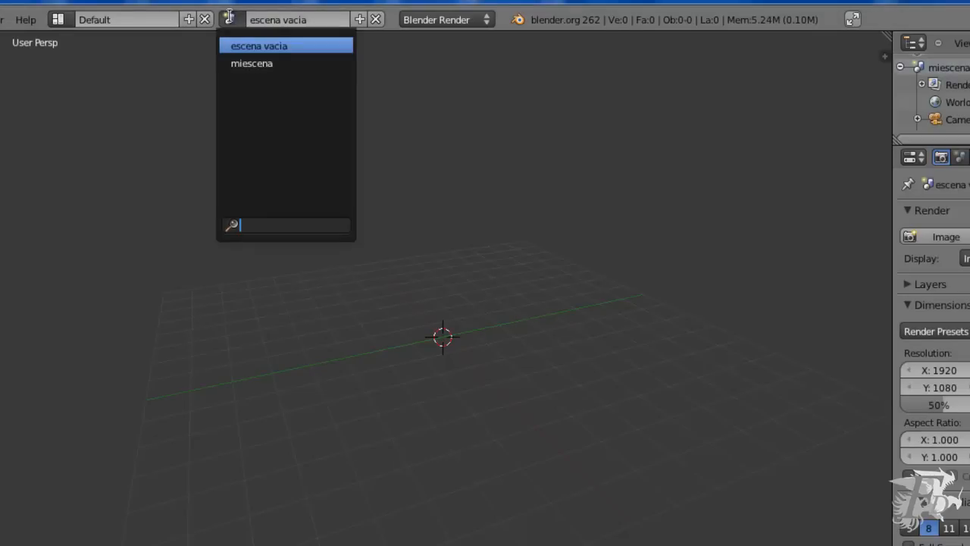
{"action": "left_click", "coordinate": [267, 61]}
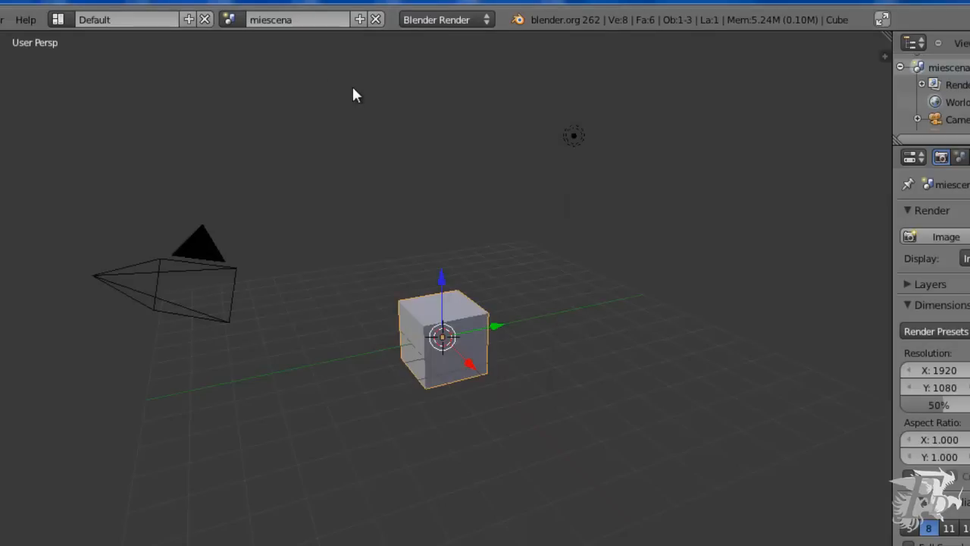
Create a full copy of the "miescena" scene and name it "miescena copia"
{"action": "left_click", "coordinate": [359, 20]}
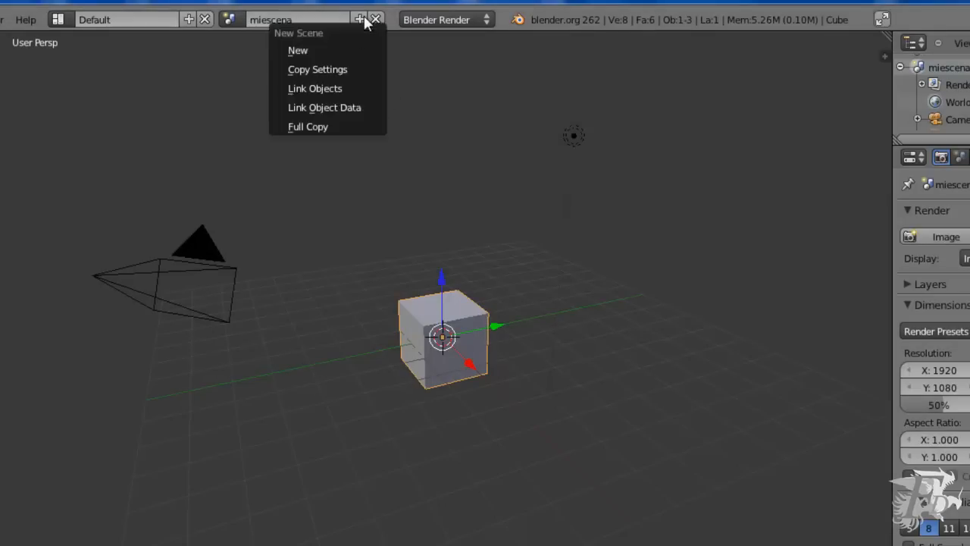
{"action": "left_click", "coordinate": [319, 126]}
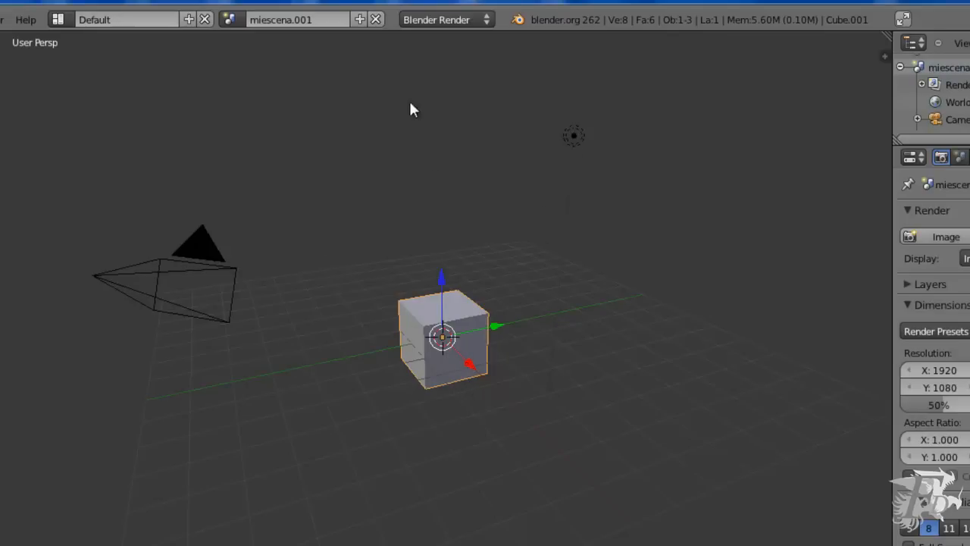
{"action": "left_click", "coordinate": [322, 20]}
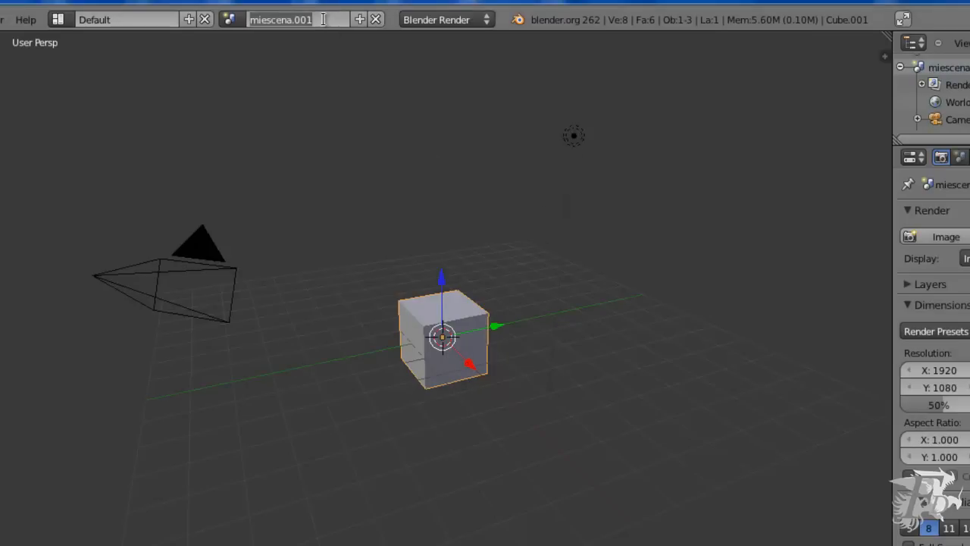
{"action": "type", "text": "mi"}
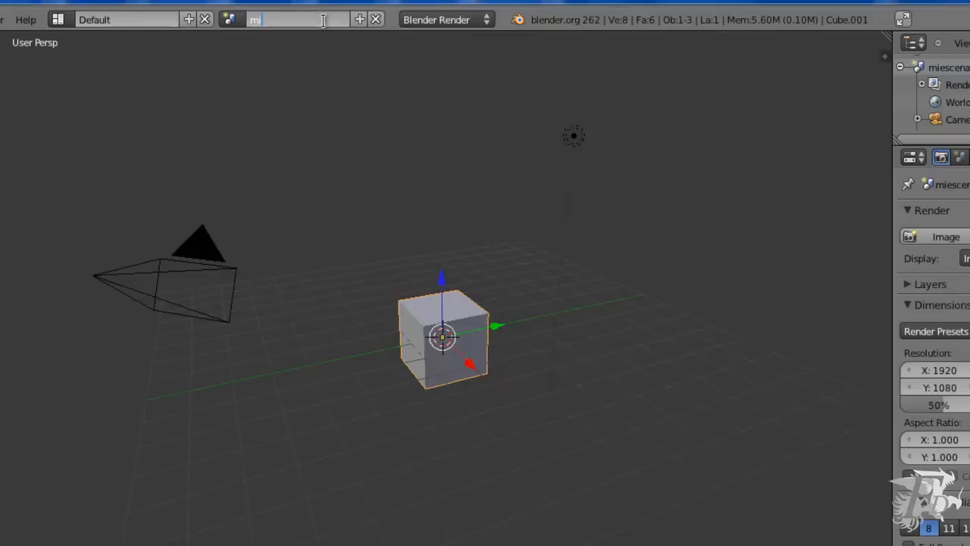
{"action": "type", "text": "escena copia"}
{"action": "key", "text": "Return"}
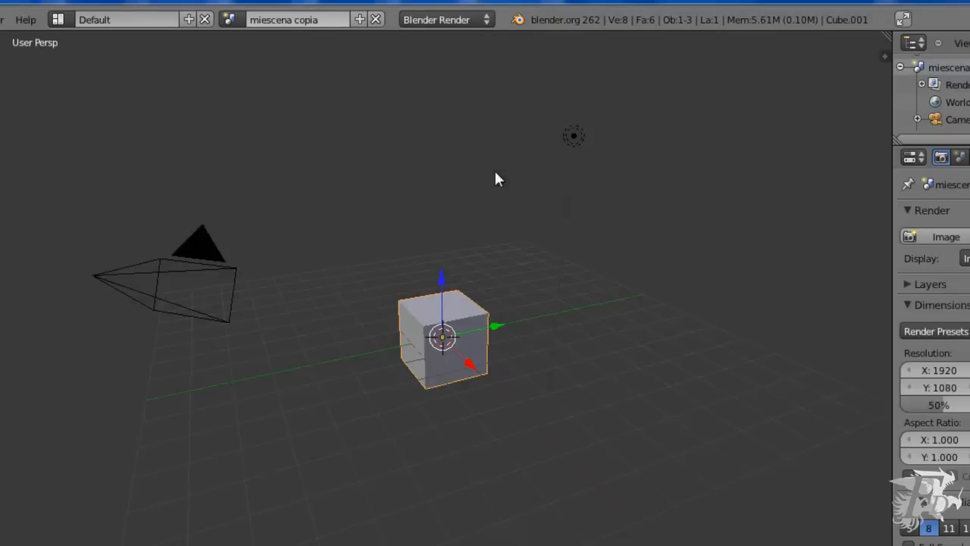
Return to the "miescena" scene and create a new scene from it using Link Objects
{"action": "left_click", "coordinate": [230, 20]}
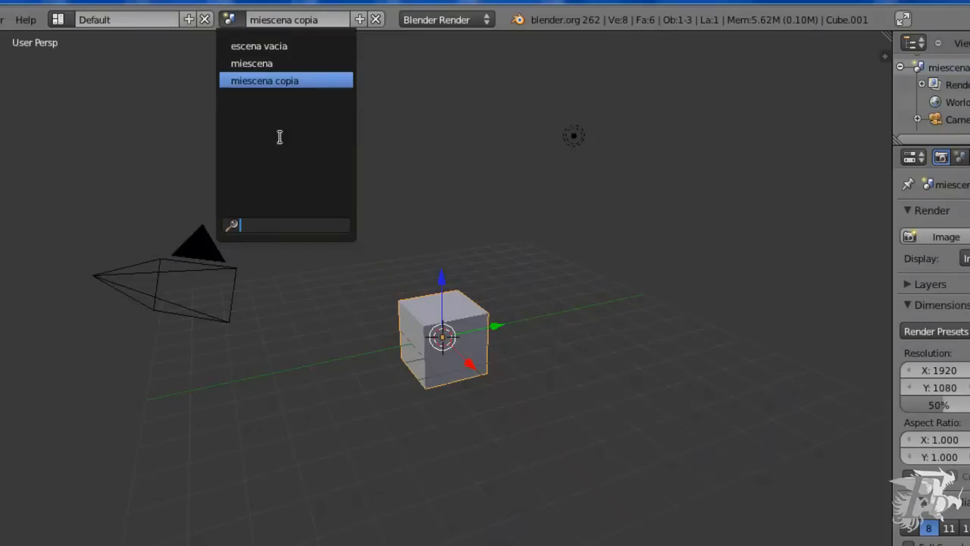
{"action": "left_click", "coordinate": [260, 63]}
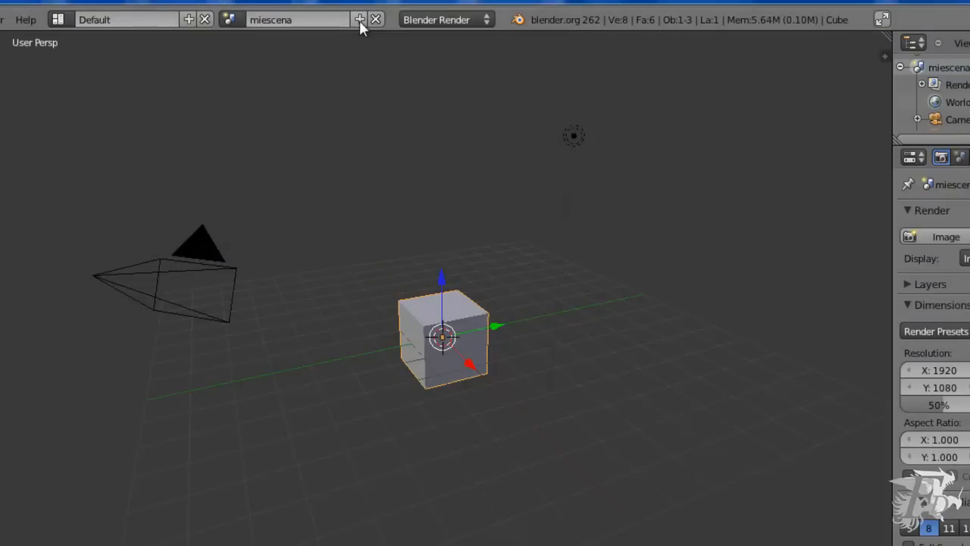
{"action": "left_click", "coordinate": [359, 20]}
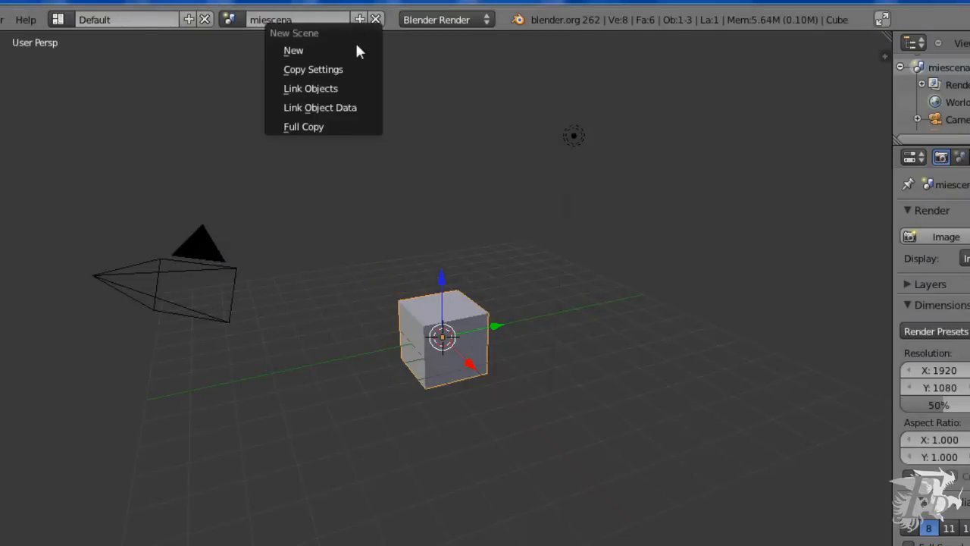
{"action": "left_click", "coordinate": [324, 87]}
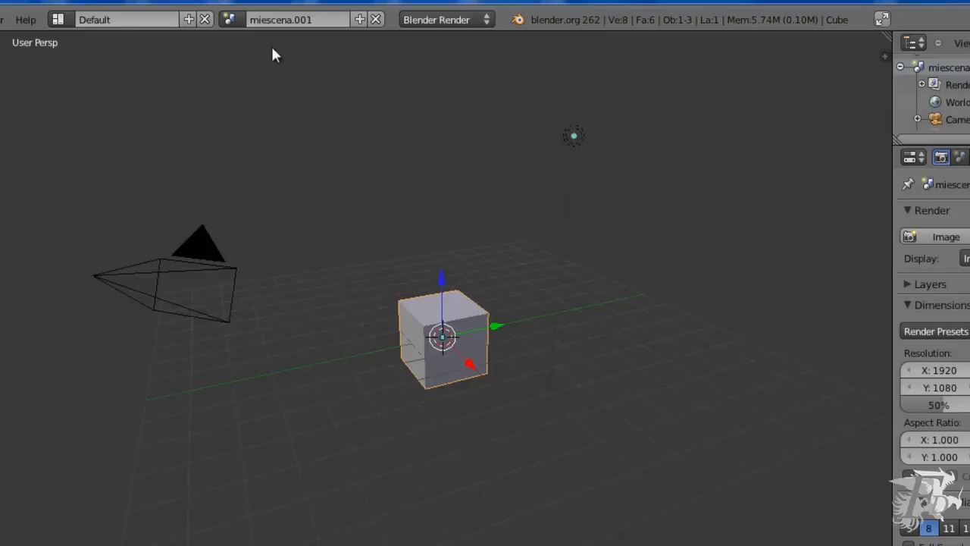
Switch back to the "miescena" scene and put its cube into Edit Mode
{"action": "left_click", "coordinate": [228, 19]}
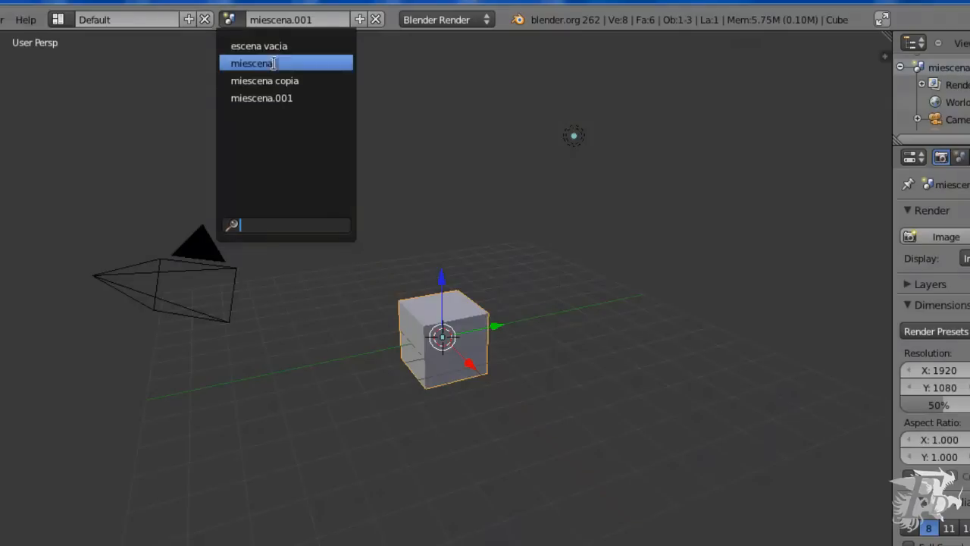
{"action": "left_click", "coordinate": [273, 63]}
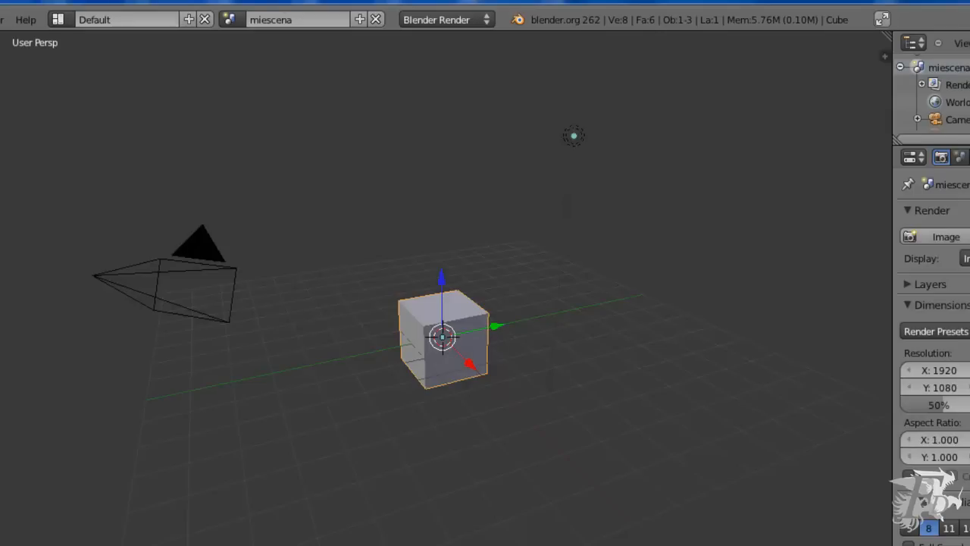
{"action": "left_click", "coordinate": [83, 545]}
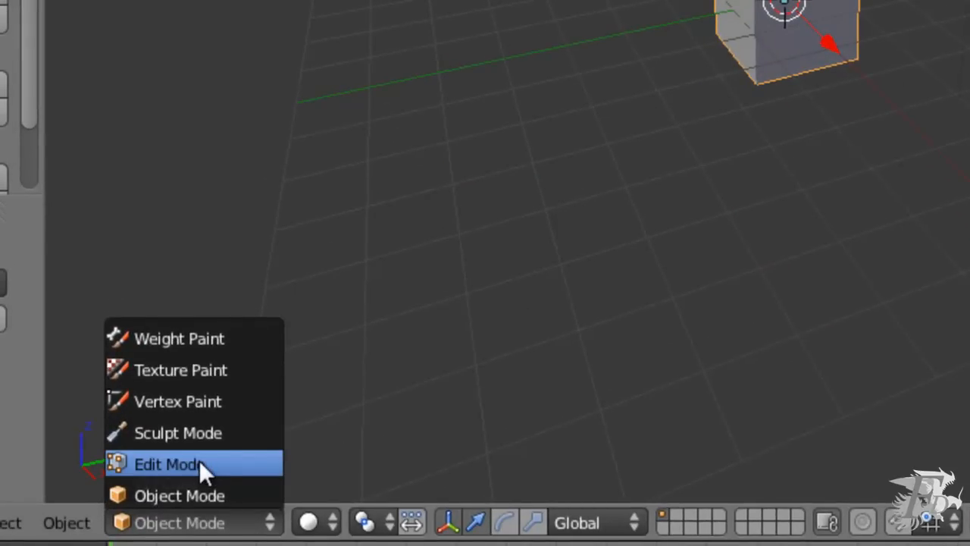
{"action": "left_click", "coordinate": [199, 459]}
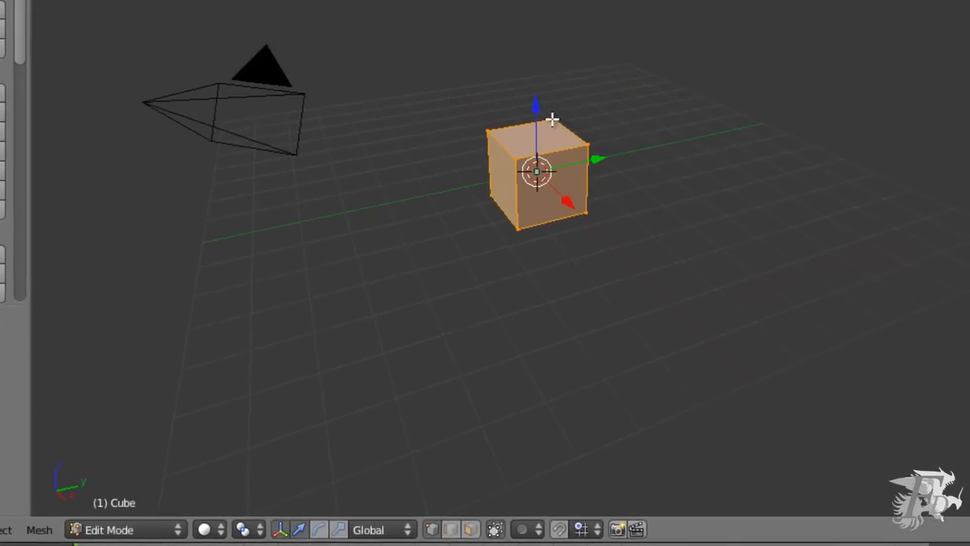
{"action": "key", "text": "KP_Decimal"}
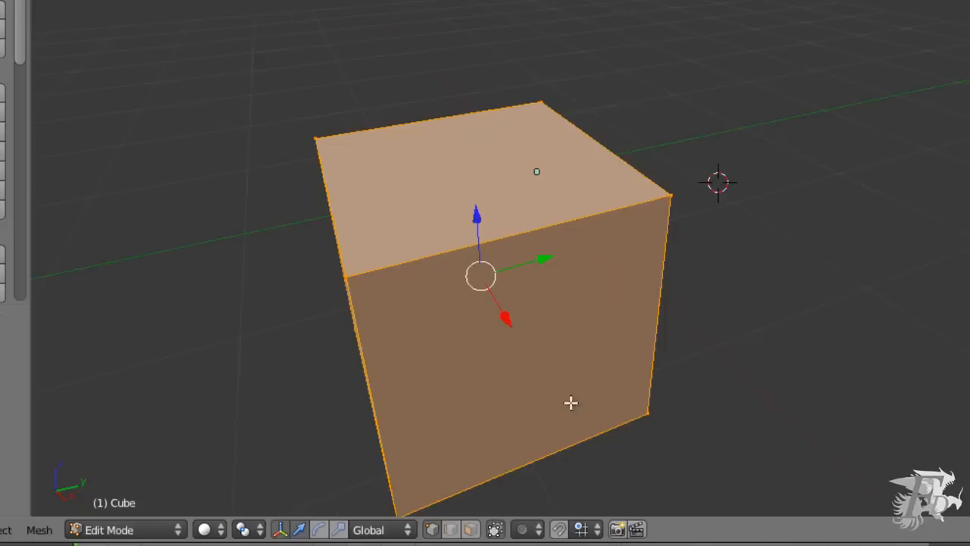
Move the cube's upper front corner vertex, nearest the 3D cursor, up and outward by about 0.83 units, and return to Object Mode
{"action": "right_click", "coordinate": [672, 193]}
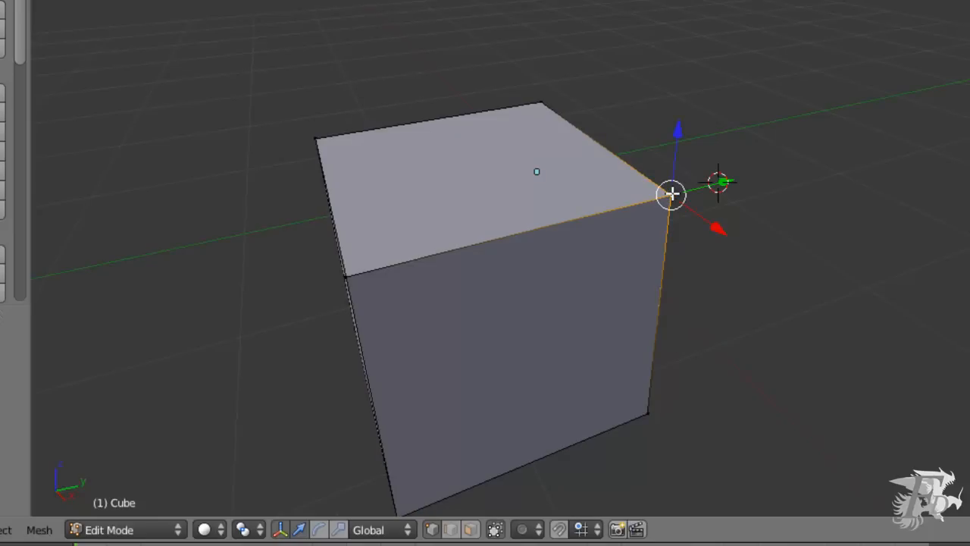
{"action": "key", "text": "g"}
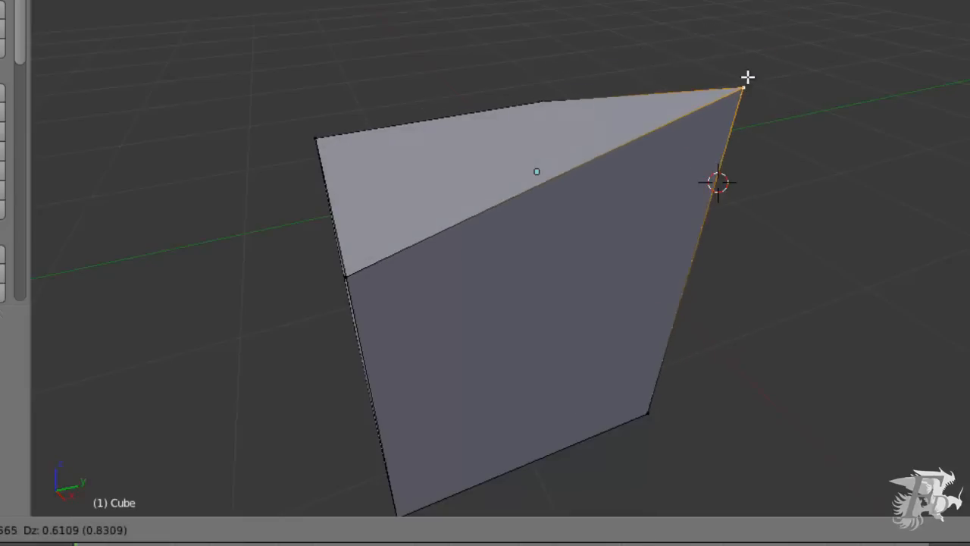
{"action": "left_click", "coordinate": [747, 77]}
{"action": "scroll", "coordinate": [750, 113], "scroll_direction": "down", "scroll_amount": 5}
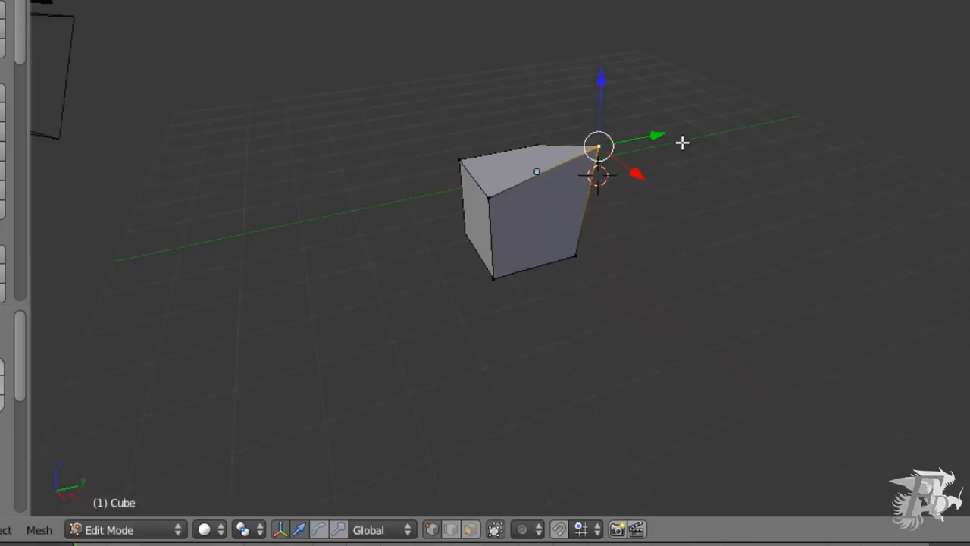
{"action": "scroll", "coordinate": [682, 143], "scroll_direction": "down", "scroll_amount": 4}
{"action": "middle_click_drag", "start_coordinate": [678, 156], "coordinate": [664, 214]}
{"action": "scroll", "coordinate": [664, 215], "scroll_direction": "up", "scroll_amount": 4}
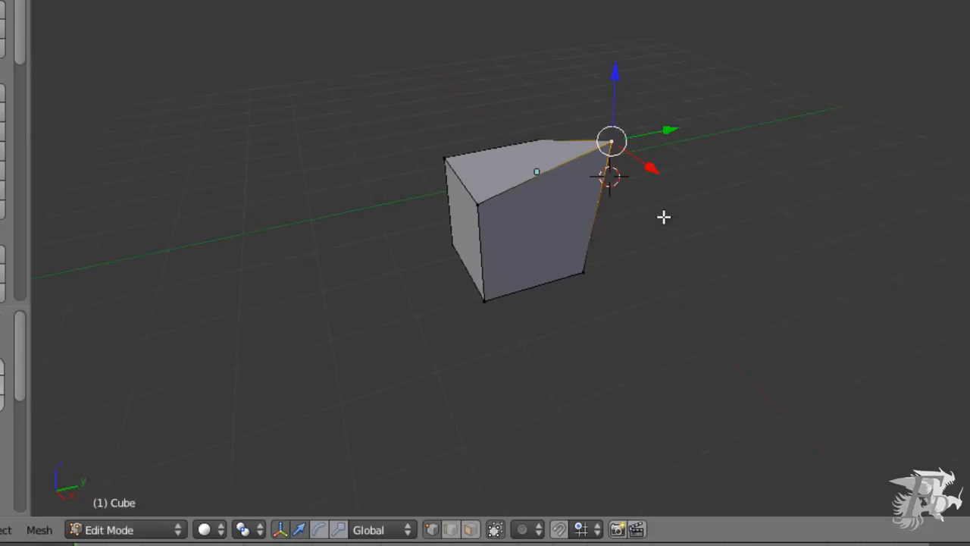
{"action": "scroll", "coordinate": [664, 218], "scroll_direction": "down", "scroll_amount": 1}
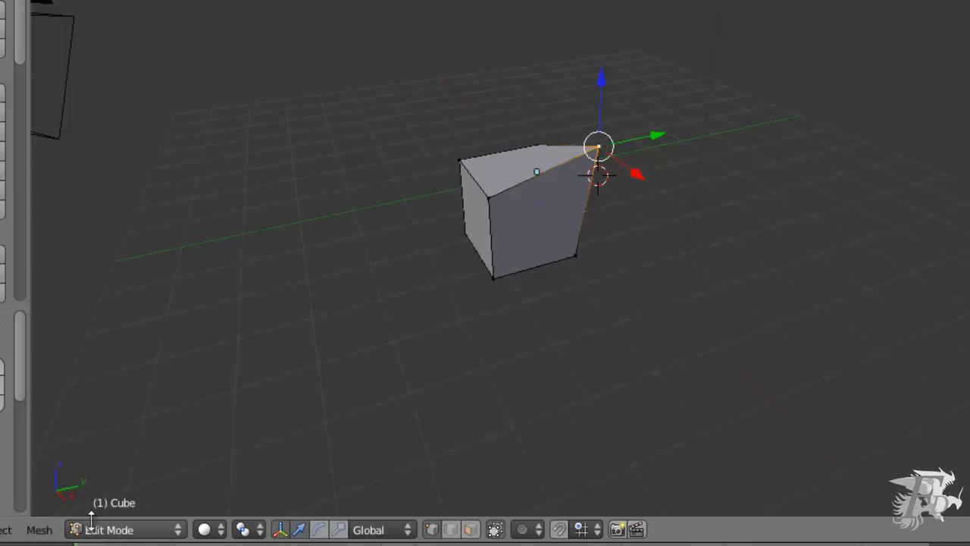
{"action": "left_click", "coordinate": [126, 531]}
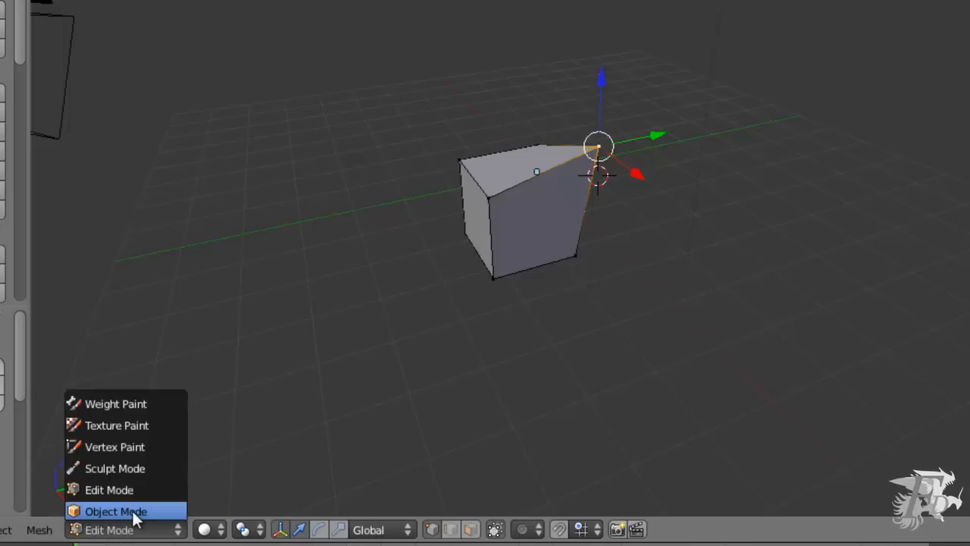
{"action": "left_click", "coordinate": [130, 512]}
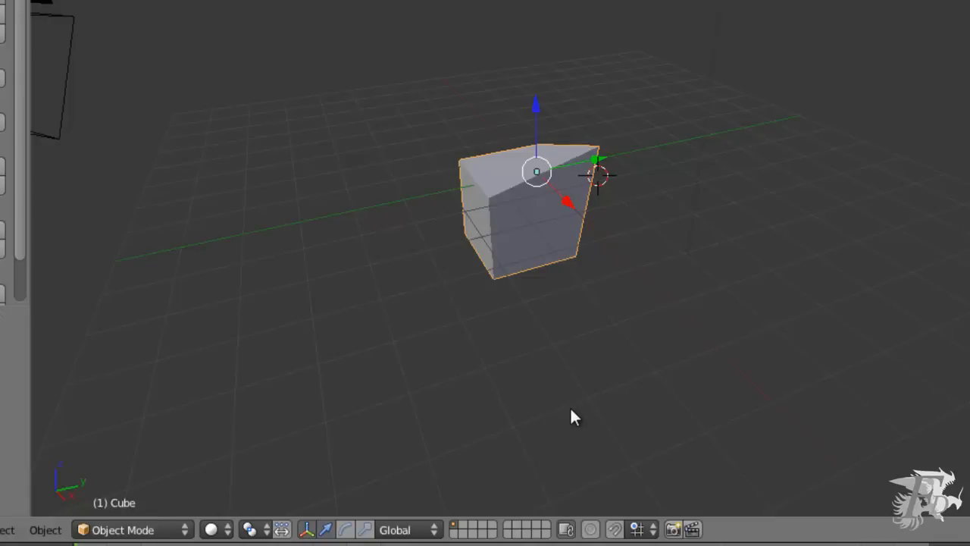
Switch to the linked scene "miescena.001" and examine whether its cube follows the vertex edit
{"action": "left_click", "coordinate": [314, 24]}
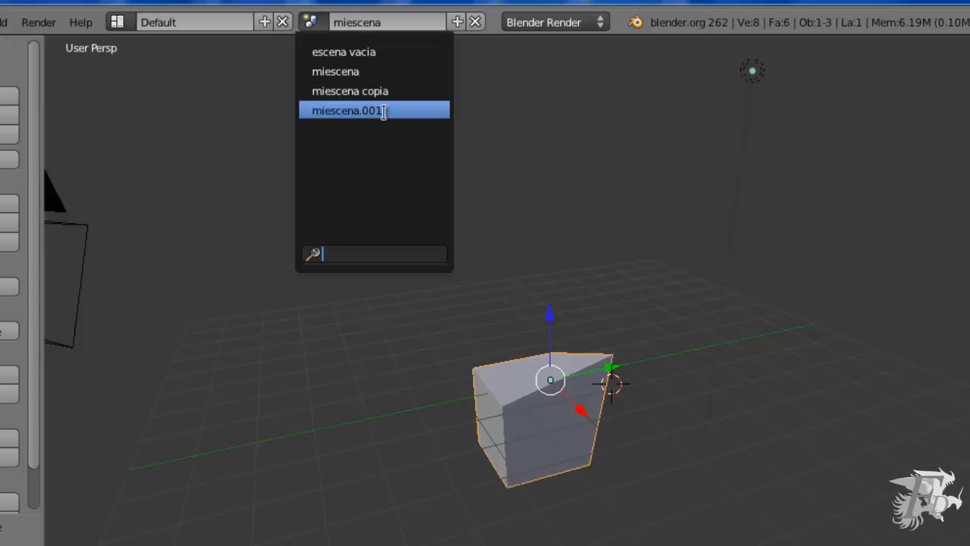
{"action": "left_click", "coordinate": [357, 106]}
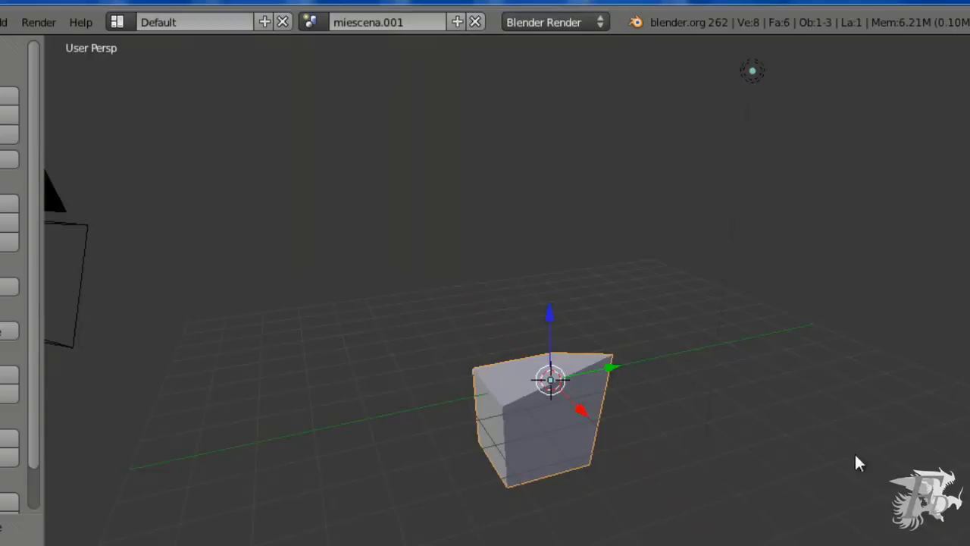
{"action": "scroll", "coordinate": [399, 537], "scroll_direction": "down", "scroll_amount": 3}
{"action": "scroll", "coordinate": [400, 539], "scroll_direction": "up", "scroll_amount": 3}
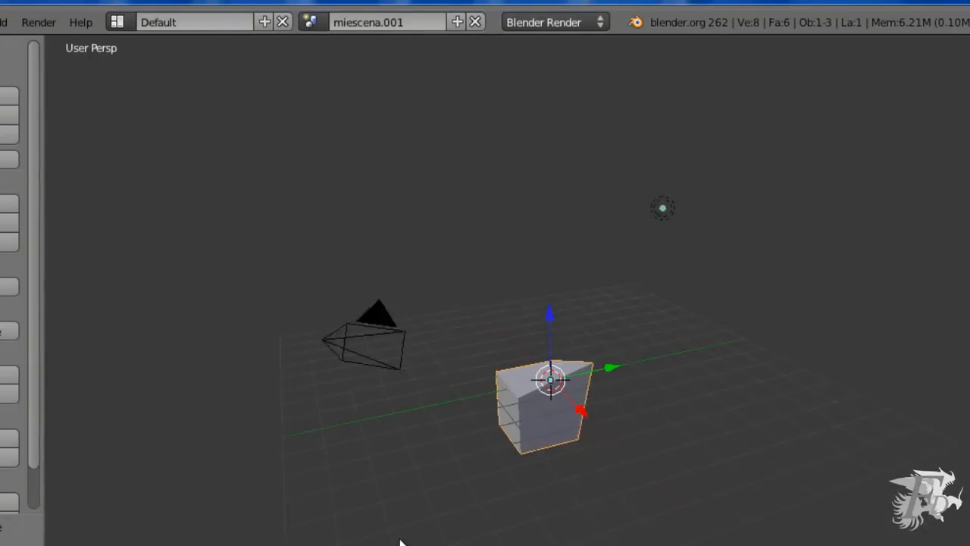
{"action": "scroll", "coordinate": [399, 540], "scroll_direction": "down", "scroll_amount": 3}
{"action": "scroll", "coordinate": [399, 540], "scroll_direction": "down", "scroll_amount": 2}
{"action": "scroll", "coordinate": [400, 539], "scroll_direction": "up", "scroll_amount": 4}
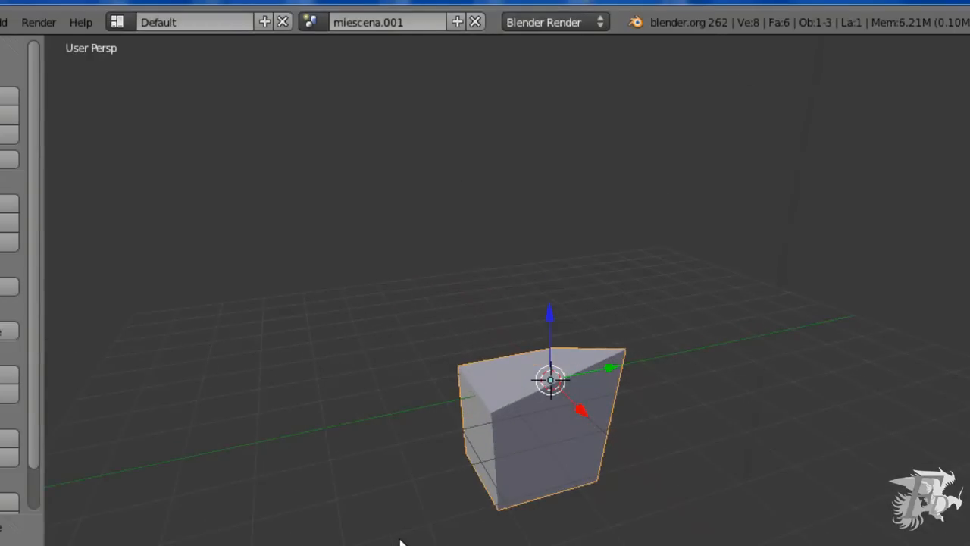
{"action": "scroll", "coordinate": [399, 540], "scroll_direction": "down", "scroll_amount": 2}
{"action": "scroll", "coordinate": [399, 540], "scroll_direction": "up", "scroll_amount": 4}
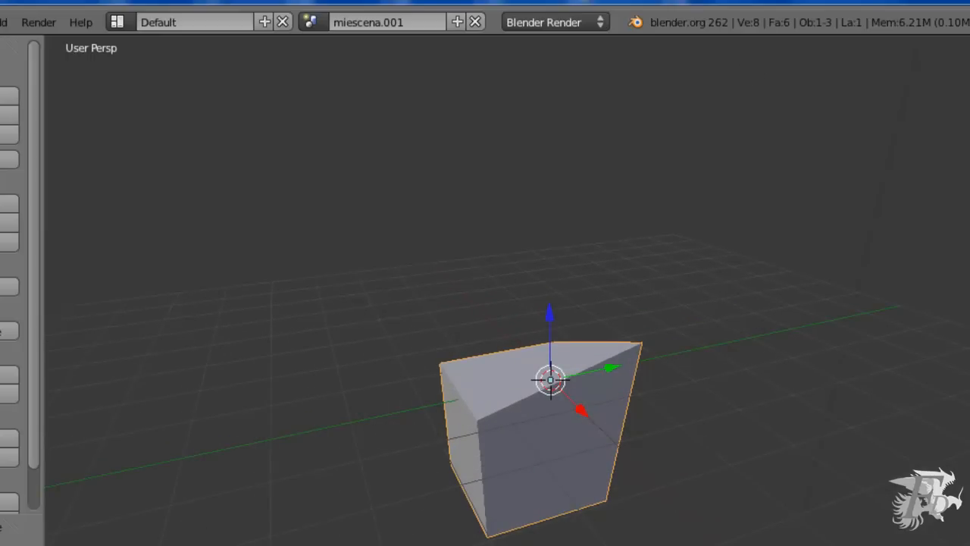
{"action": "scroll", "coordinate": [506, 288], "scroll_direction": "down", "scroll_amount": 2}
{"action": "scroll", "coordinate": [506, 287], "scroll_direction": "up", "scroll_amount": 2}
Rename the linked scene as "miescena vinculada"
{"action": "left_click", "coordinate": [414, 22]}
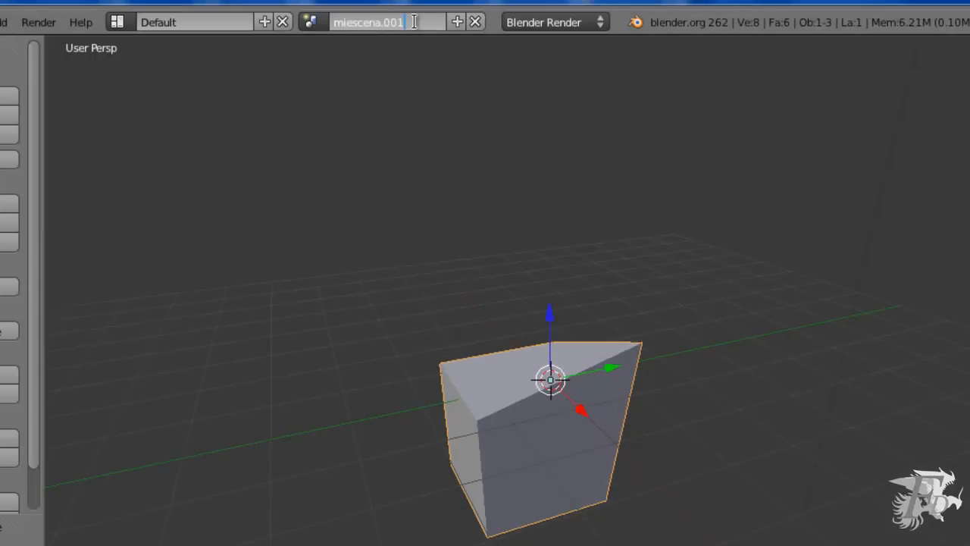
{"action": "key", "text": "BackSpace"}
{"action": "key", "text": "BackSpace"}
{"action": "key", "text": "BackSpace"}
{"action": "key", "text": "BackSpace"}
{"action": "type", "text": "vinculada"}
{"action": "key", "text": "Return"}
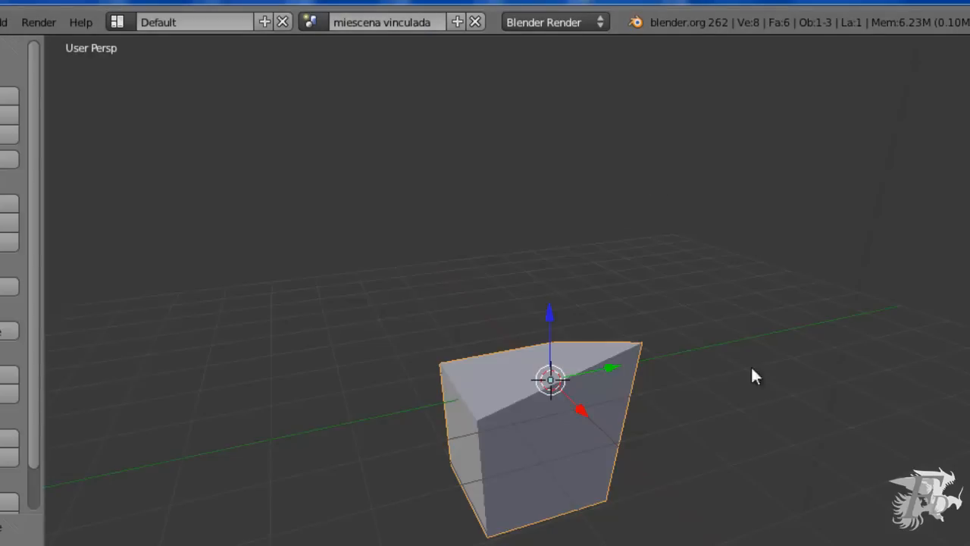
{"action": "scroll", "coordinate": [747, 407], "scroll_direction": "down", "scroll_amount": 2}
{"action": "scroll", "coordinate": [748, 407], "scroll_direction": "up", "scroll_amount": 2}
{"action": "scroll", "coordinate": [748, 407], "scroll_direction": "down", "scroll_amount": 2}
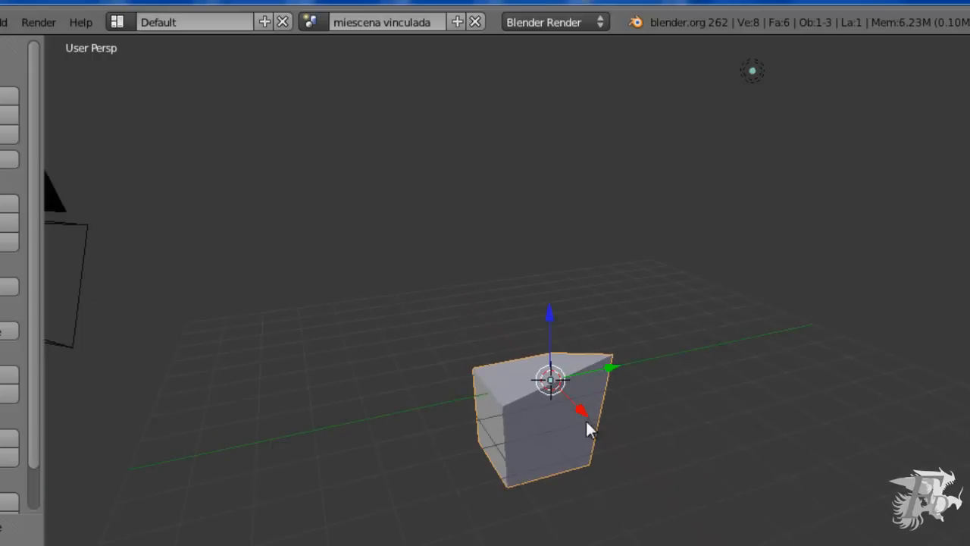
{"action": "scroll", "coordinate": [609, 485], "scroll_direction": "down", "scroll_amount": 2}
{"action": "scroll", "coordinate": [608, 485], "scroll_direction": "up", "scroll_amount": 2}
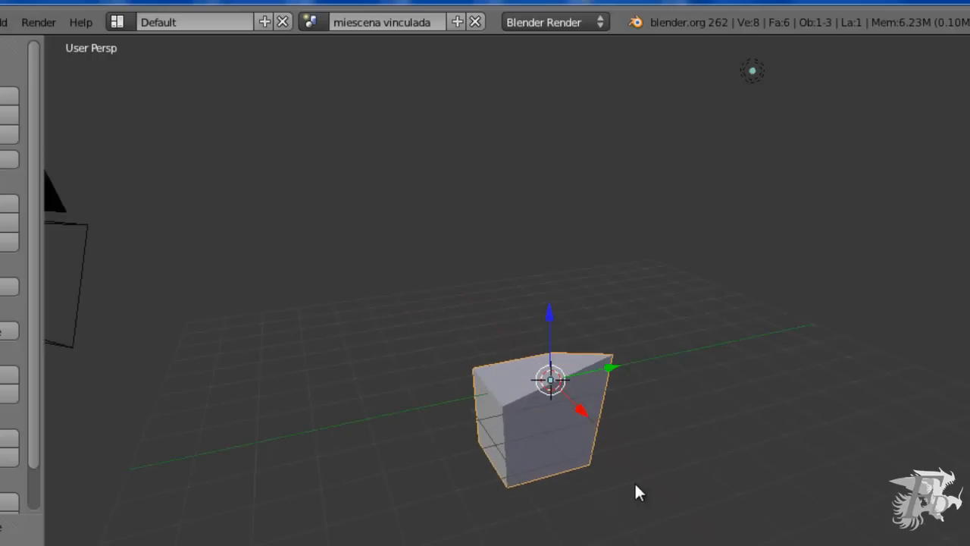